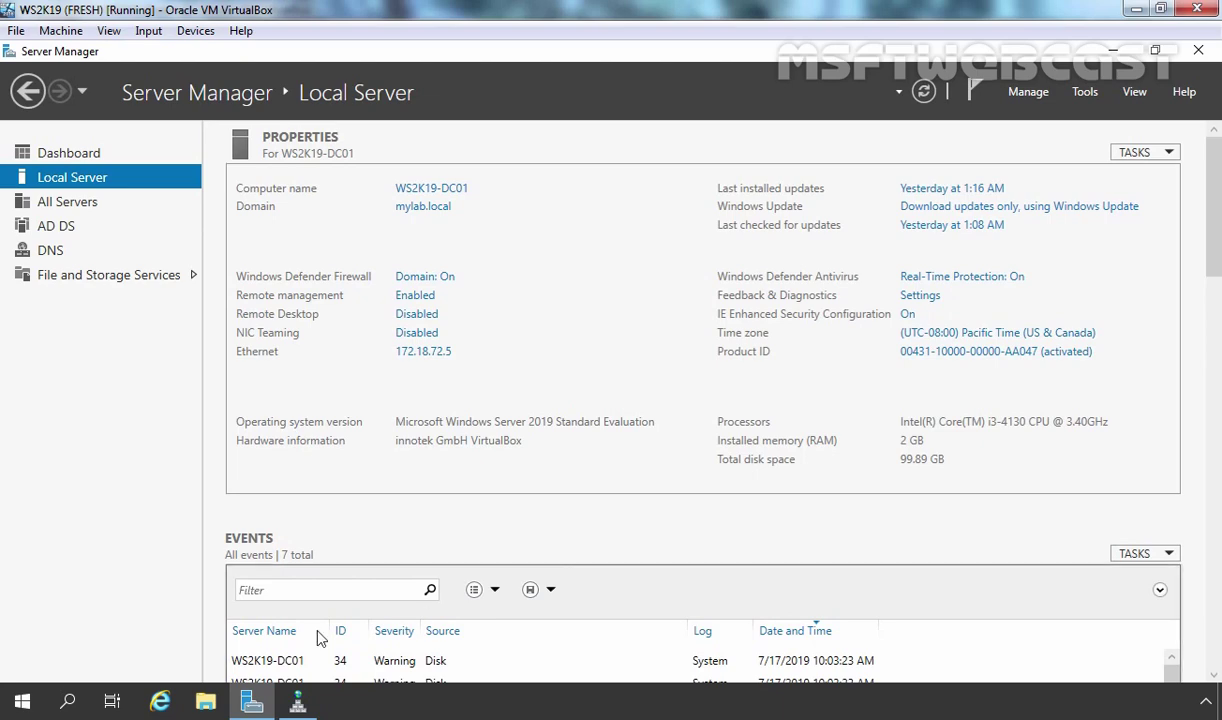
Step: Bring DNS Manager to the front to show the four forward lookup zones
left_click(299, 703)
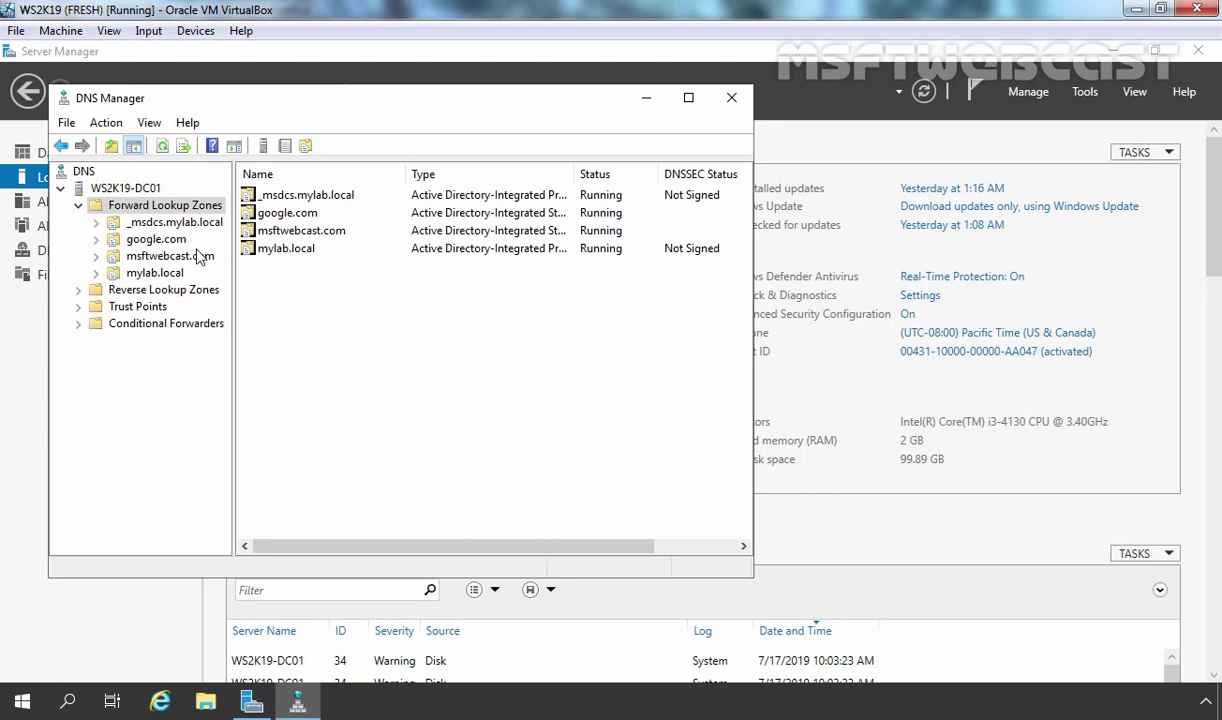
Step: Display mylab.local's SOA, NS and Host (A) records for 172.18.72.5
left_click(150, 273)
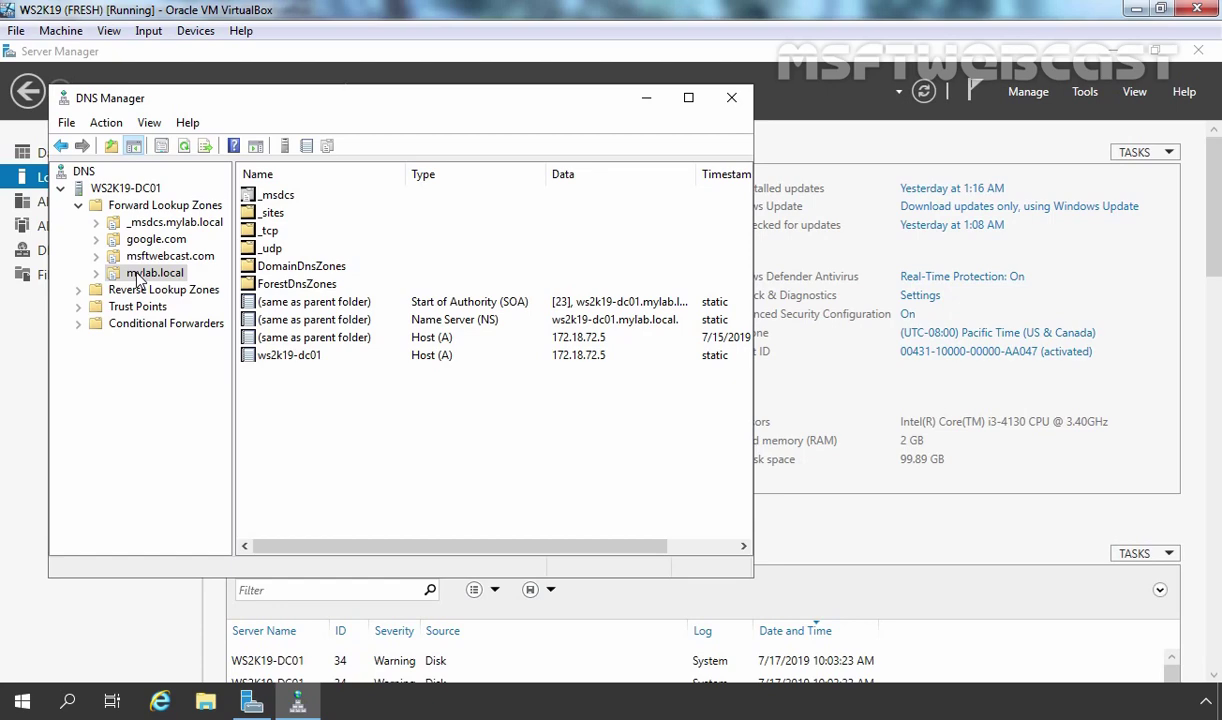
left_click(207, 705)
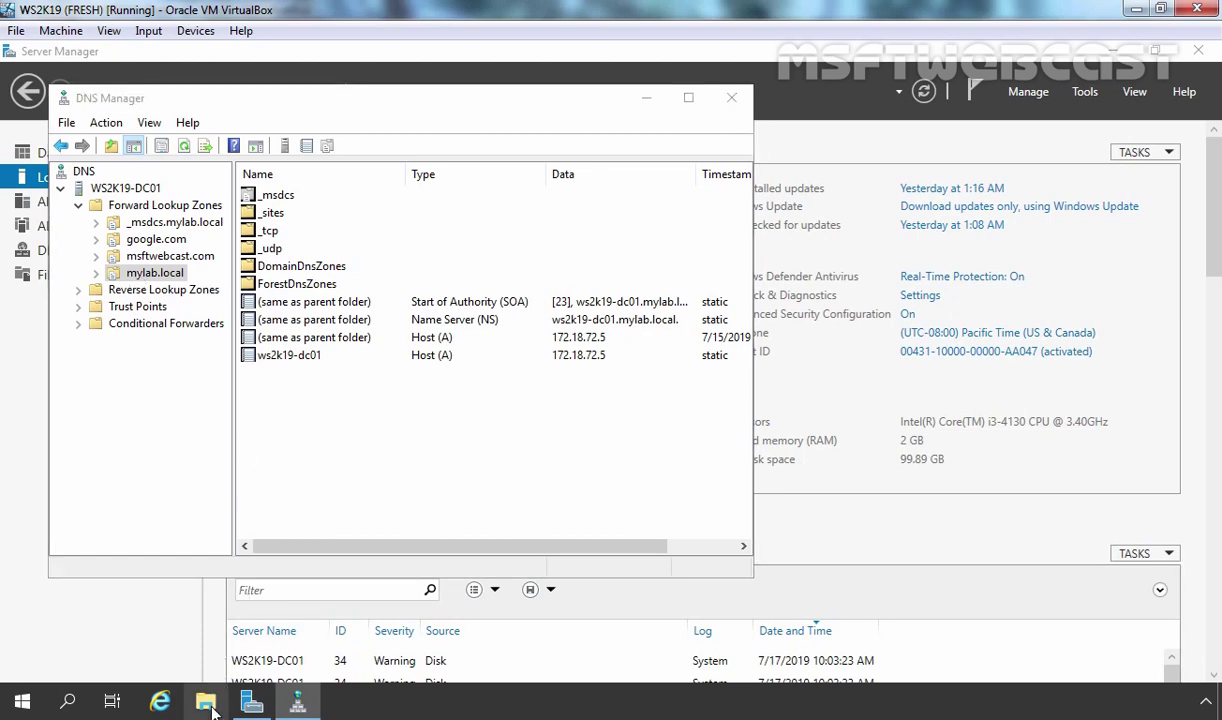
Step: Navigate File Explorer to the C:\Windows\System32\dns folder
double_click(352, 430)
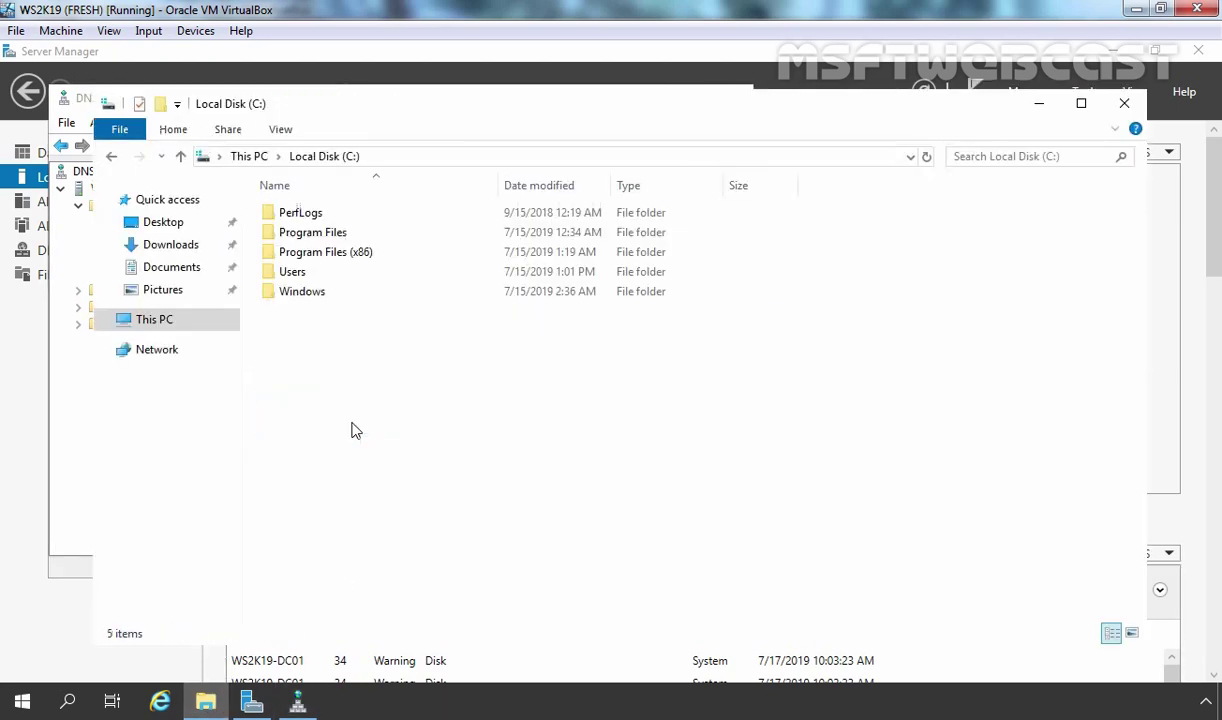
double_click(298, 292)
left_click(297, 296)
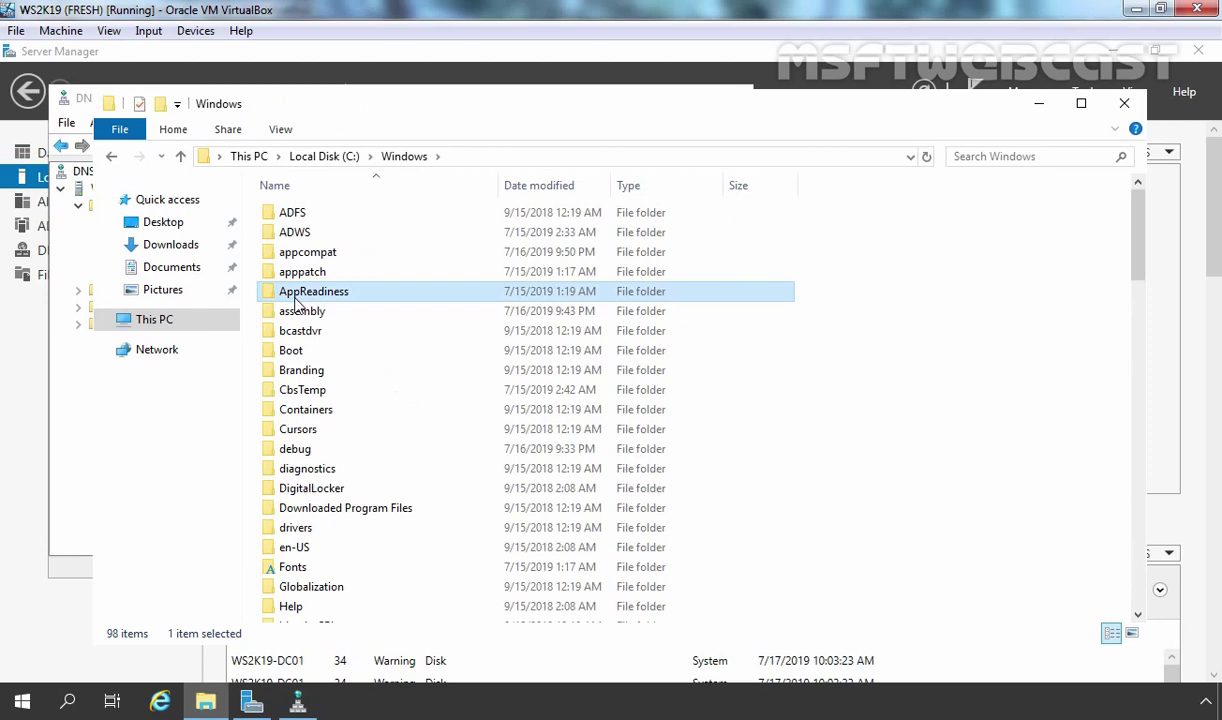
key("s")
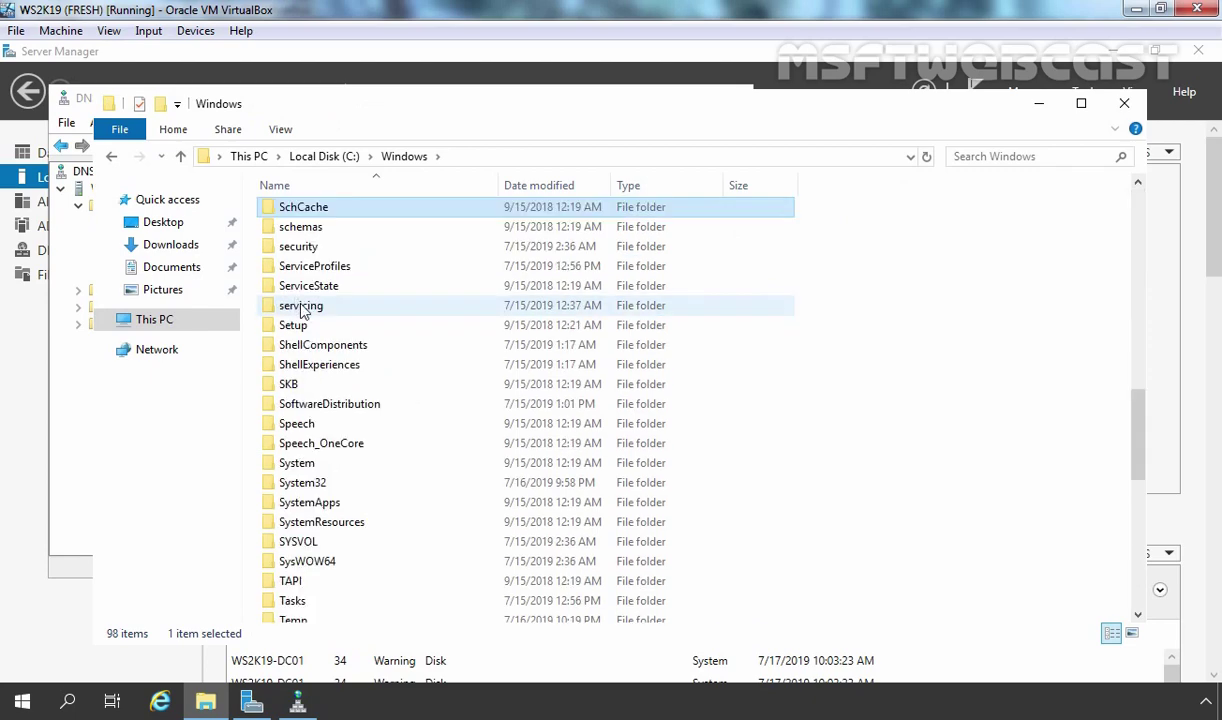
double_click(305, 470)
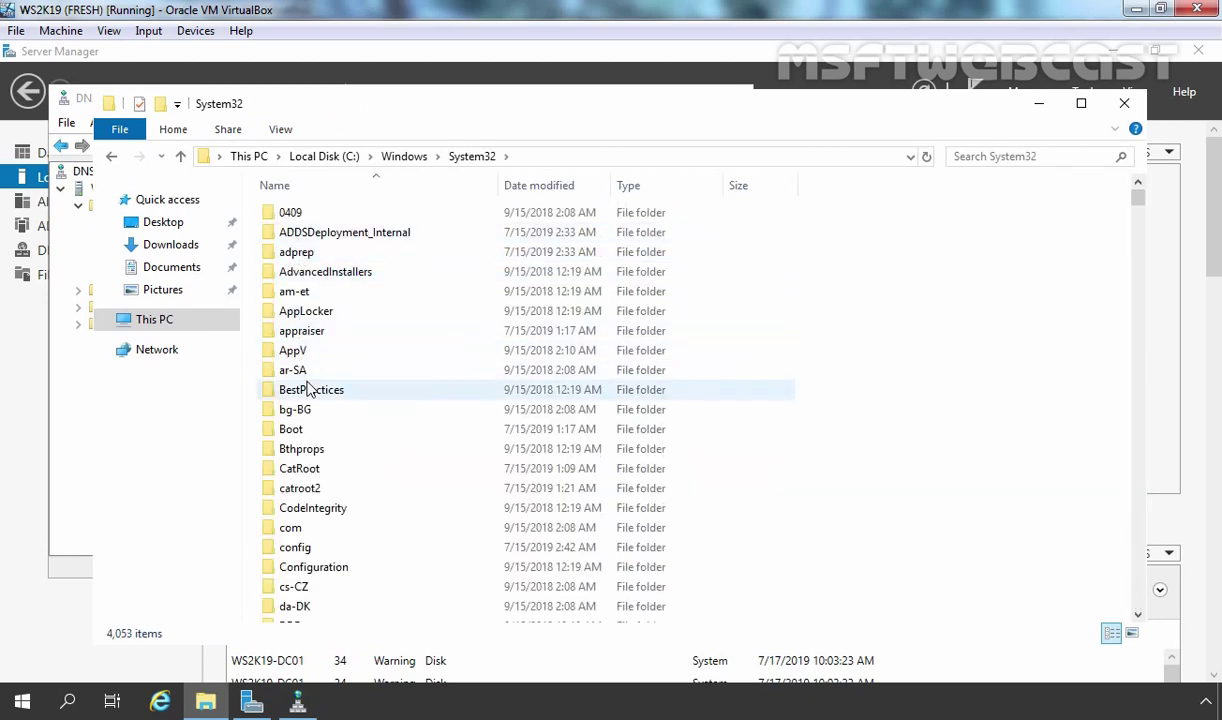
left_click(303, 378)
left_click(295, 606)
scroll(280, 560, "down", 4)
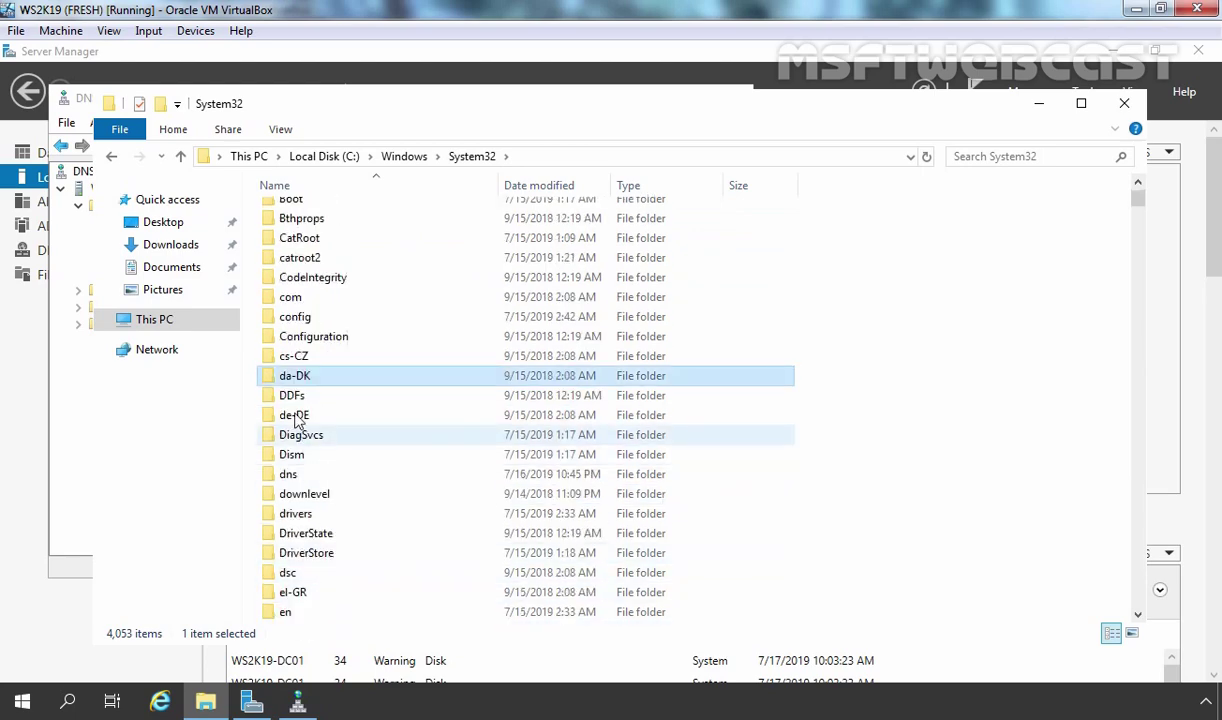
double_click(288, 474)
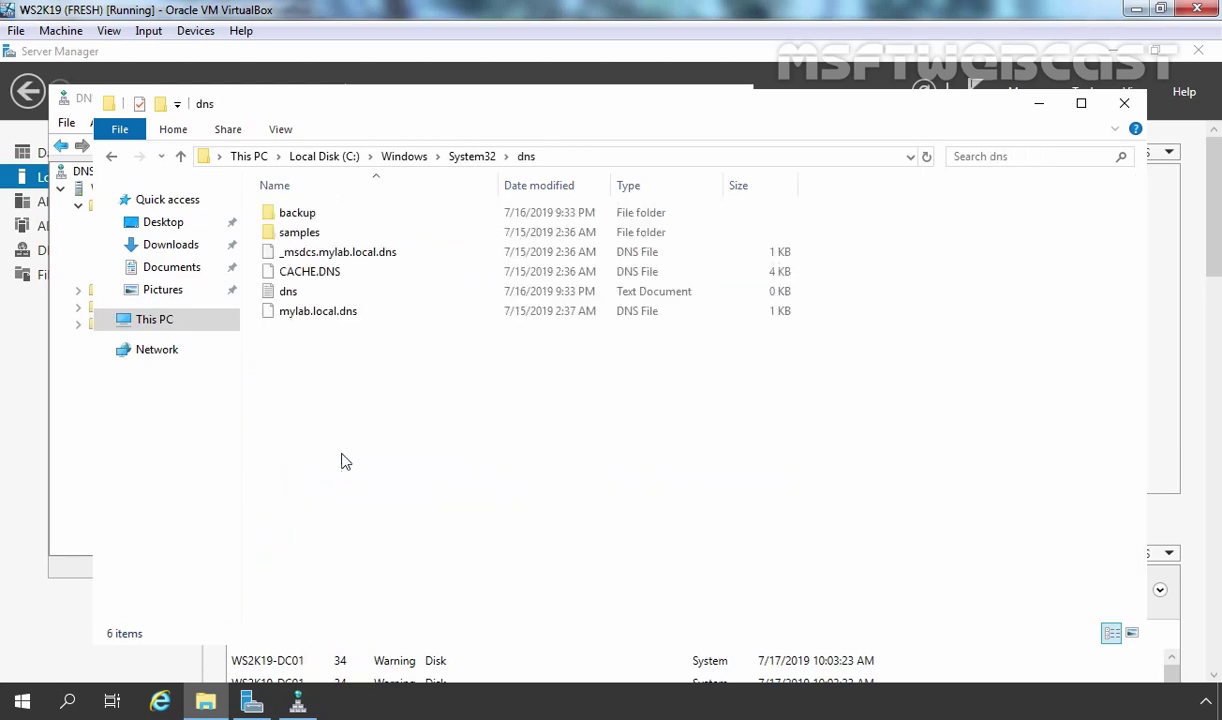
Step: Check the backup subfolder, then select the _msdcs.mylab.local.dns and mylab.local.dns files
double_click(297, 215)
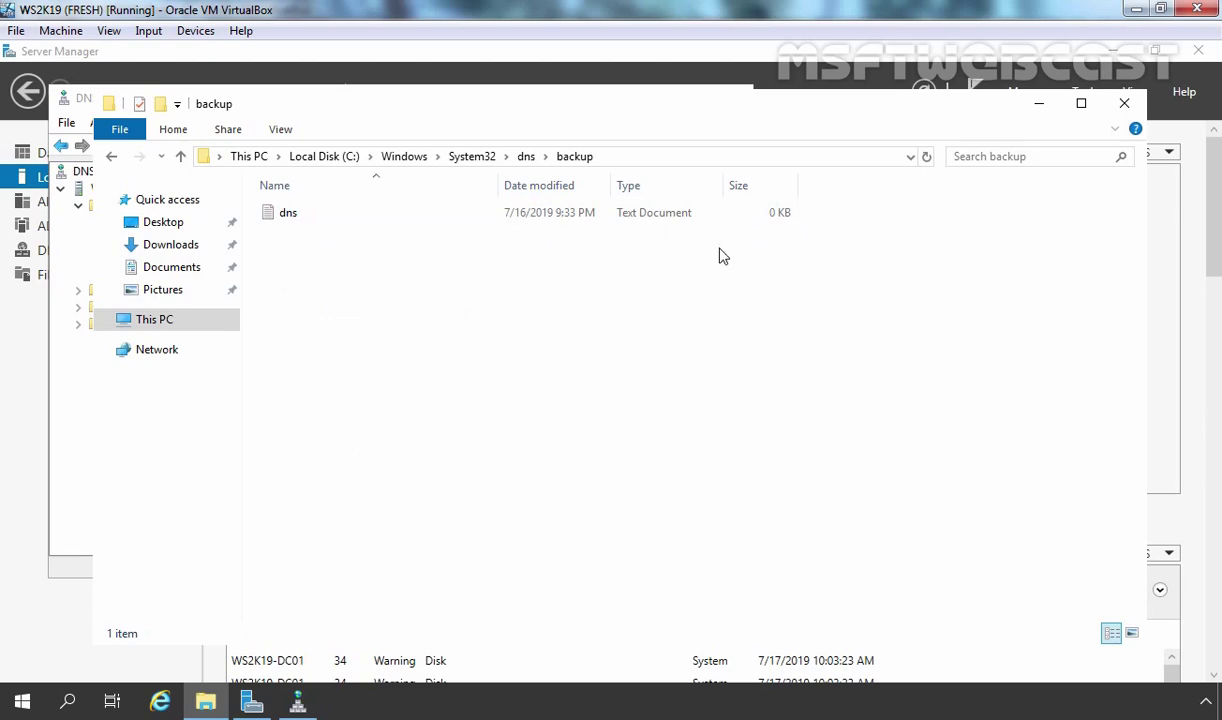
left_click(527, 160)
left_click(295, 252)
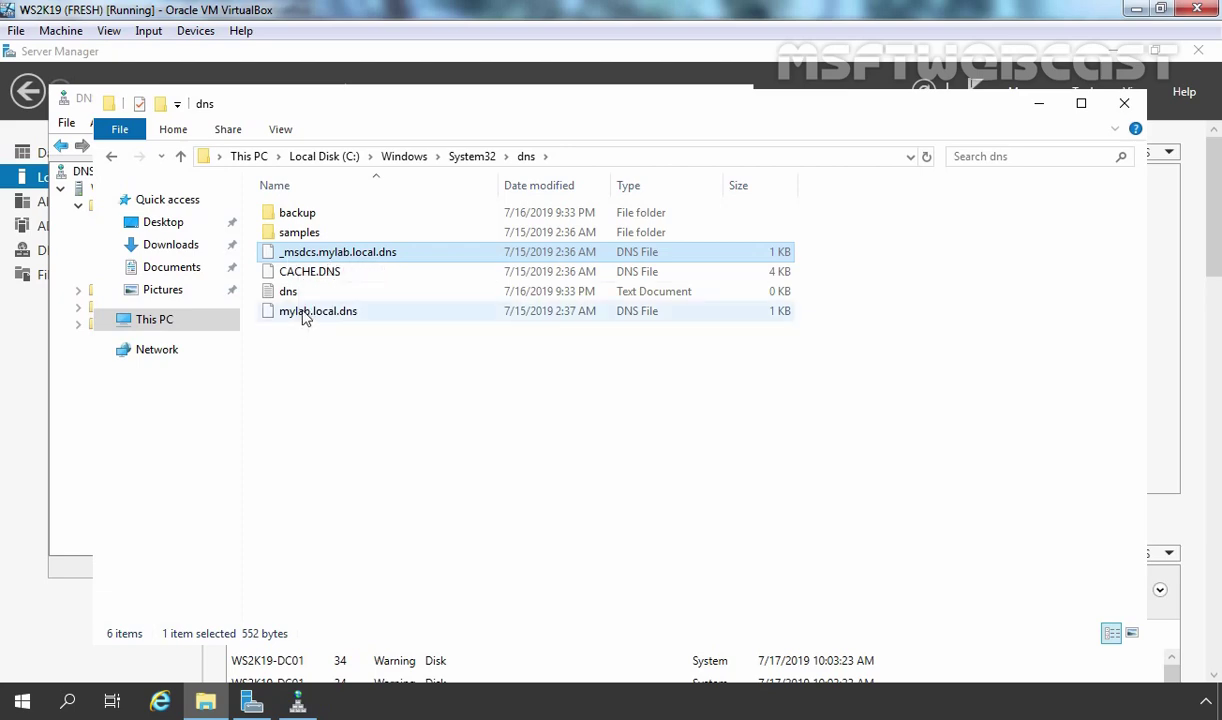
left_click(305, 313)
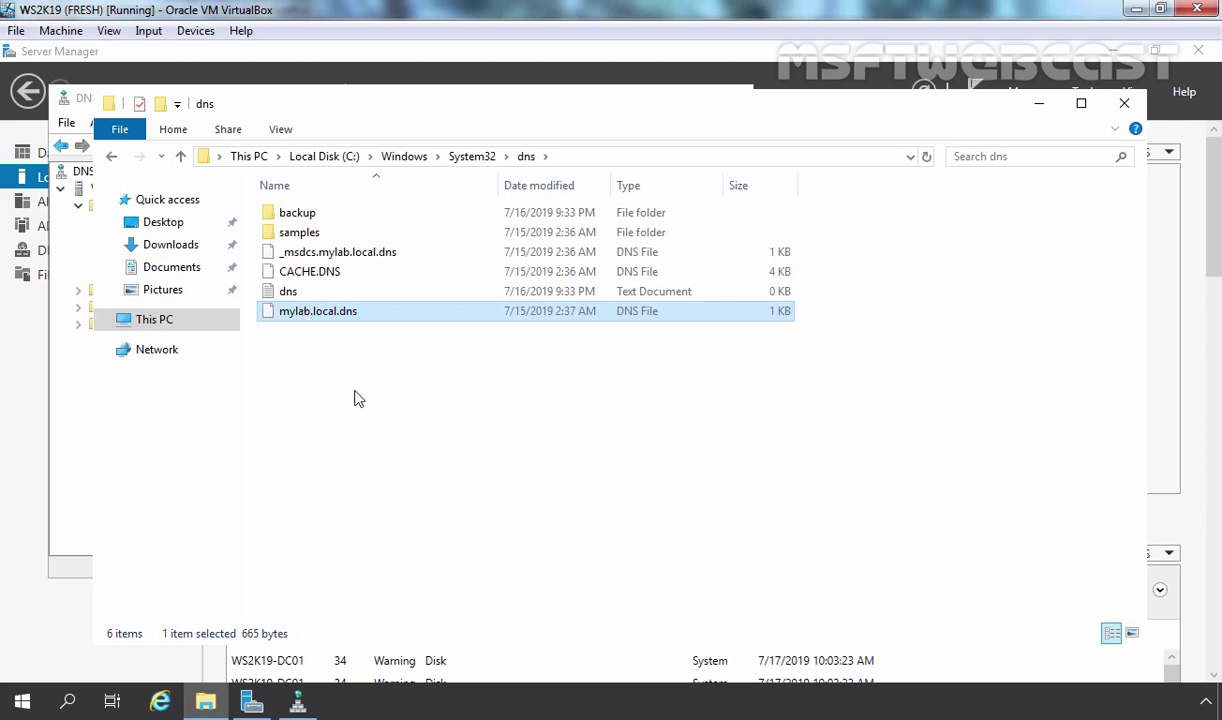
Step: View mylab.local.dns in Notepad, then close Notepad
key("super+r")
key("Return")
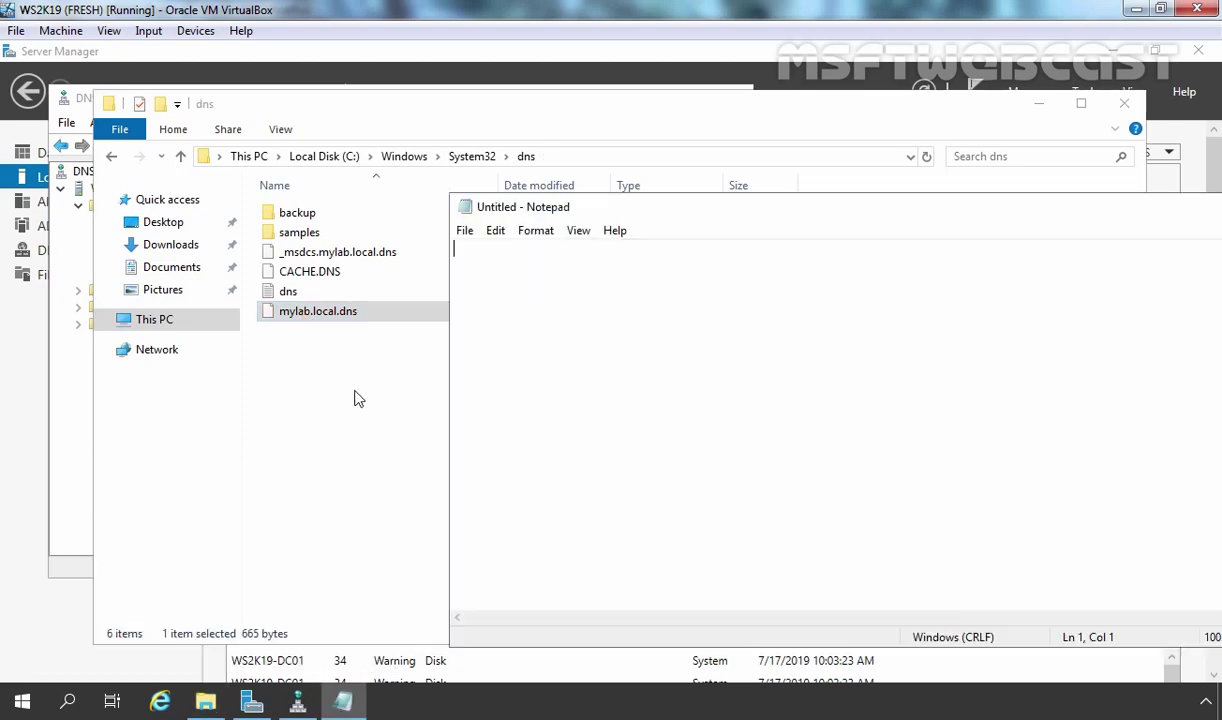
left_click_drag(292, 311, 659, 348)
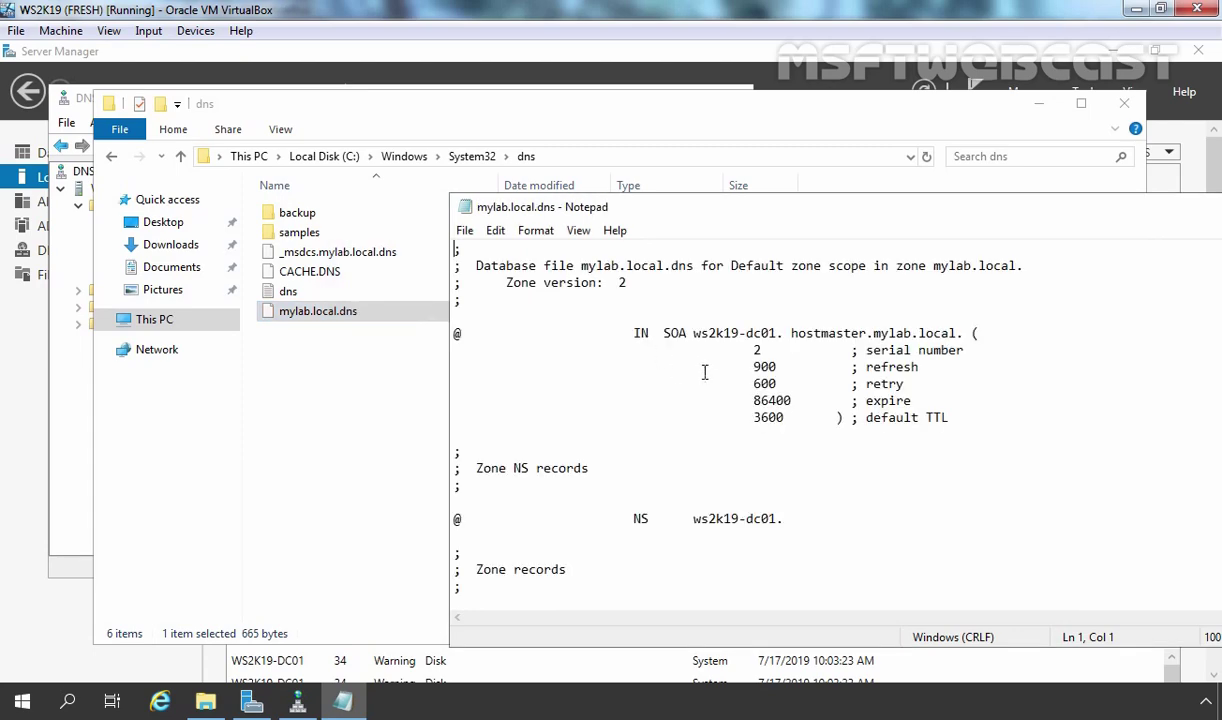
scroll(704, 372, "down", 3)
scroll(704, 372, "up", 3)
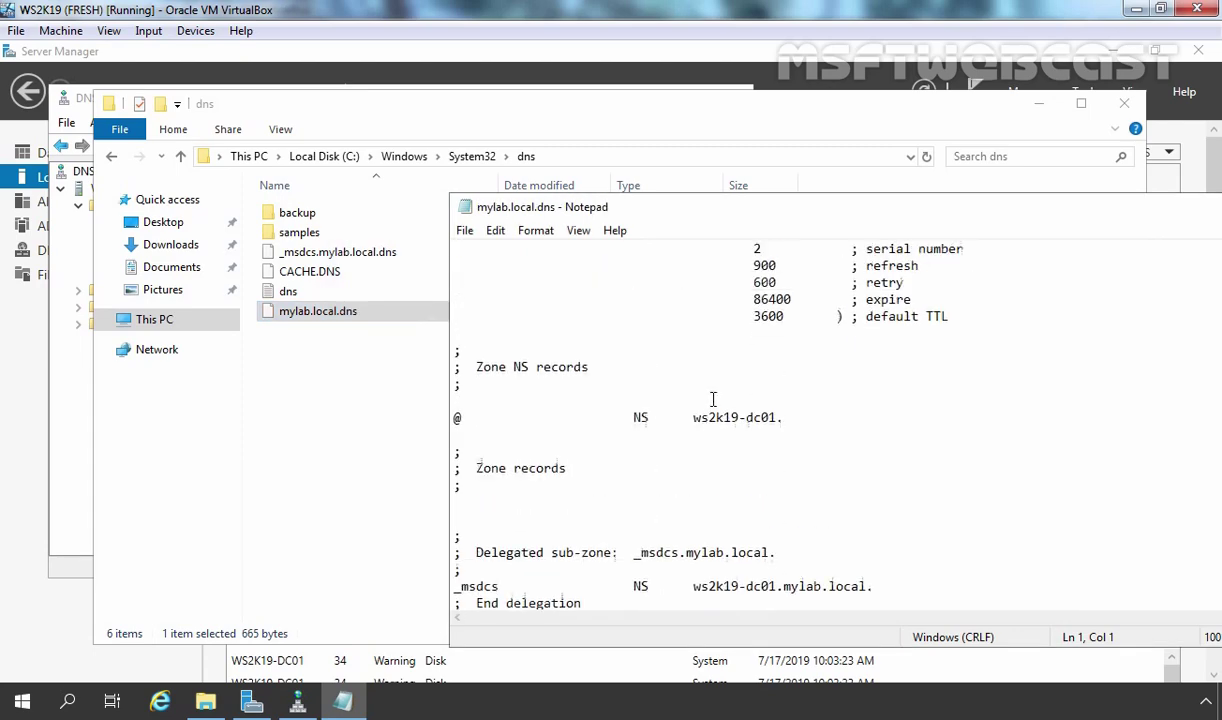
right_click(514, 200)
left_click(582, 325)
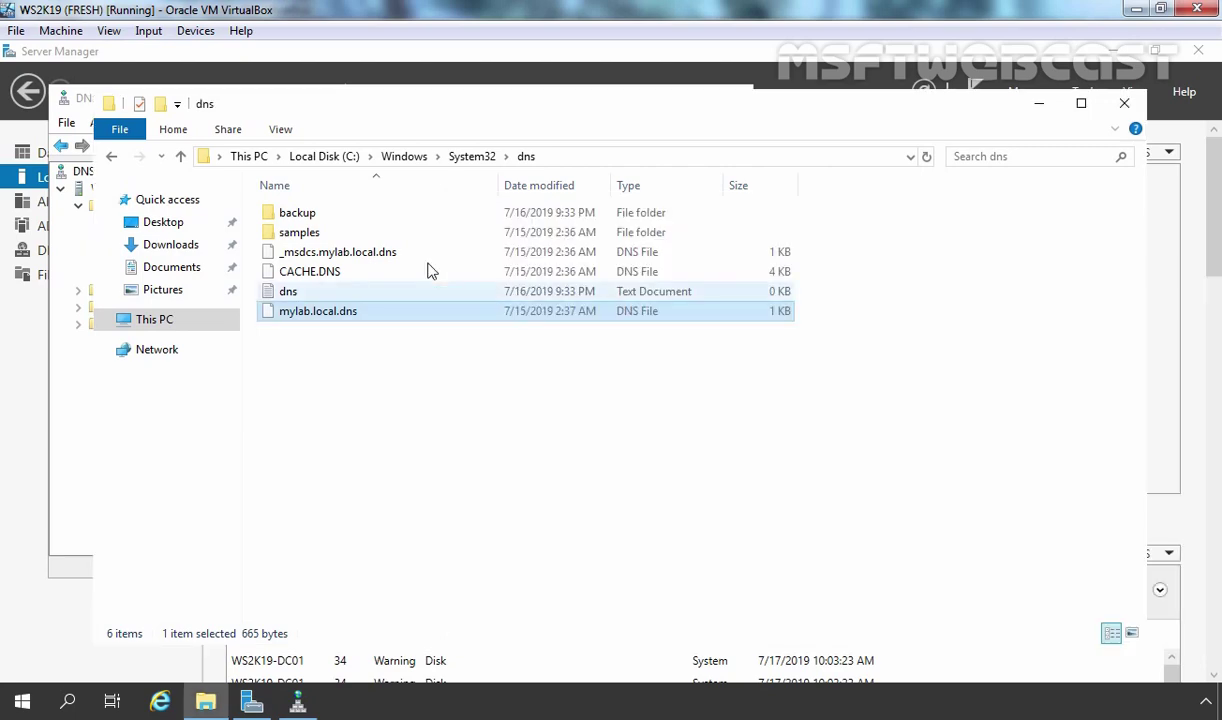
Step: Permanently delete both zone .dns files and open an administrator PowerShell window
left_click(315, 252, "ctrl")
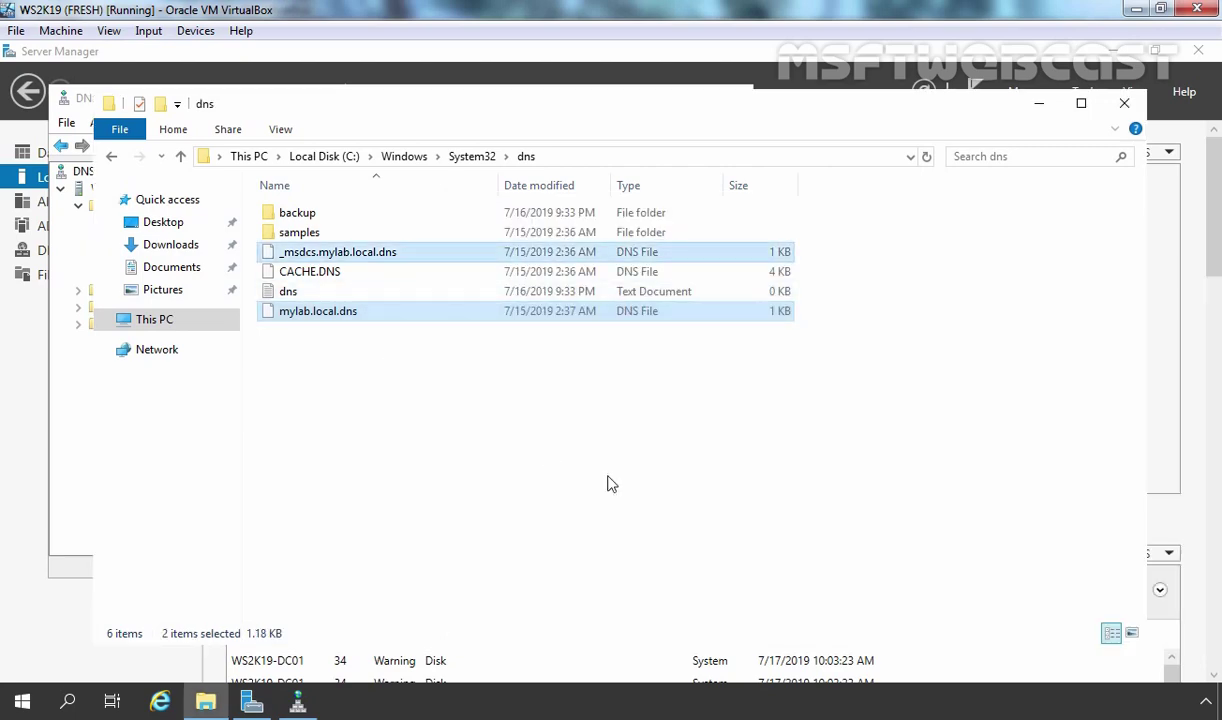
key("shift+Delete")
left_click(677, 384)
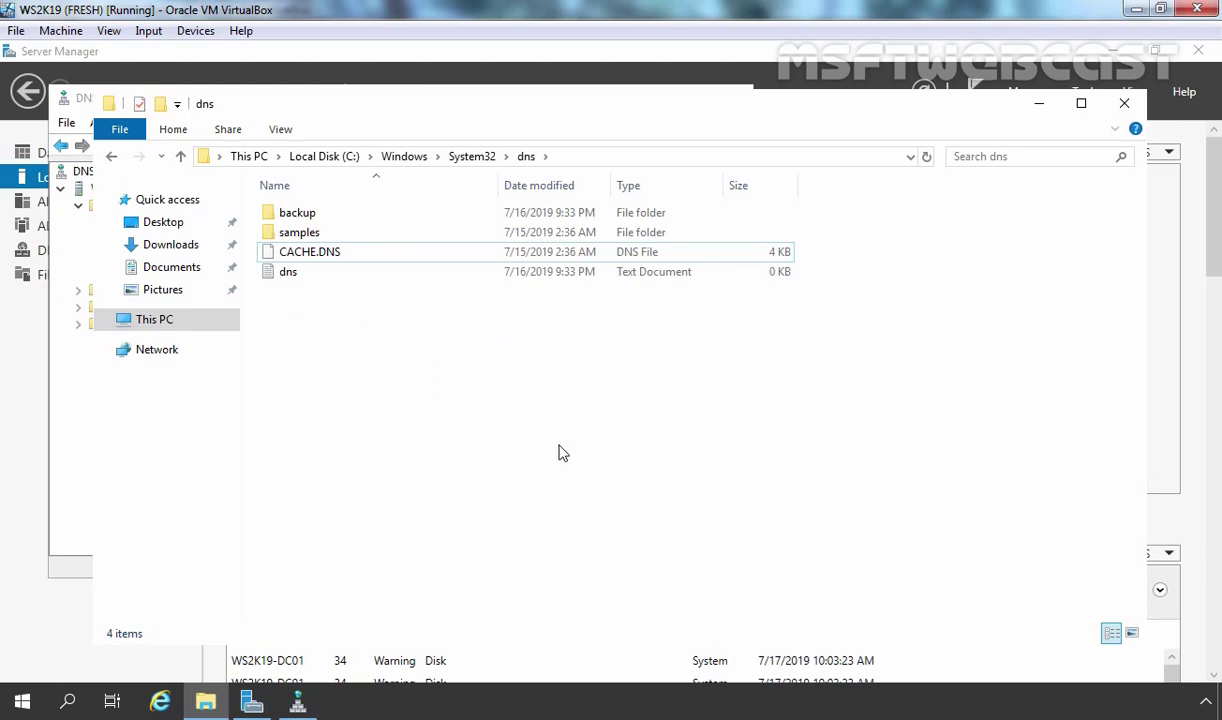
key("super+x")
left_click(182, 465)
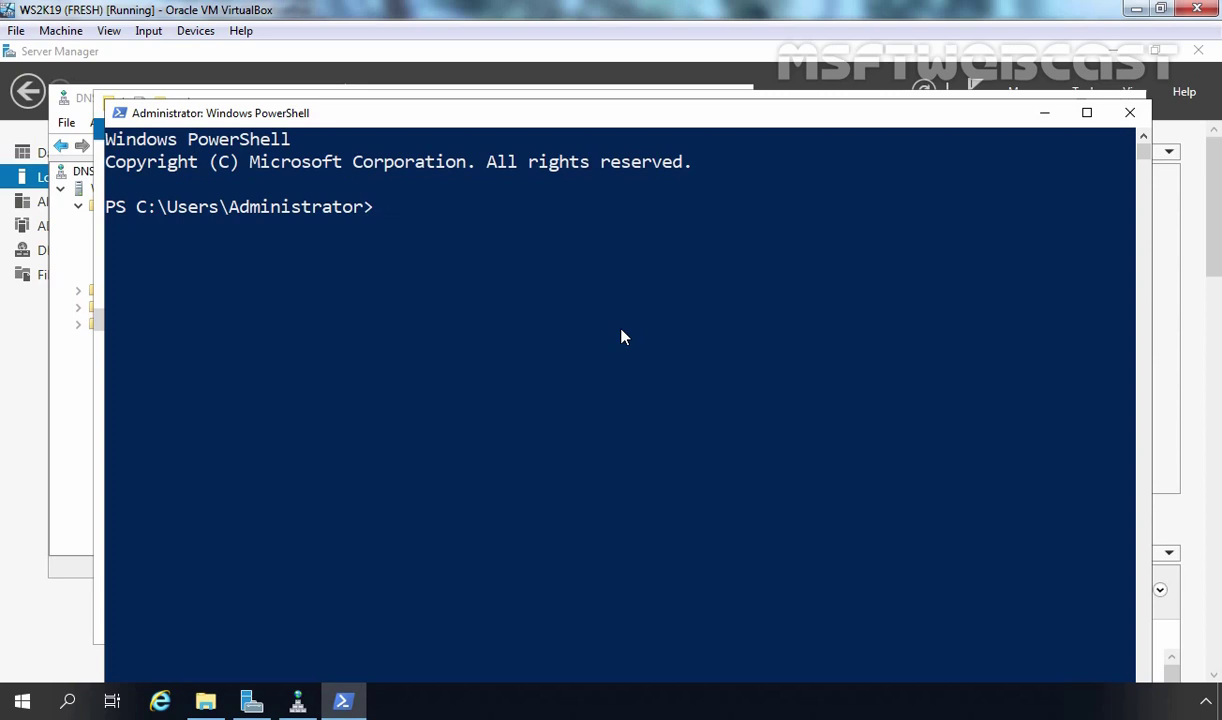
Step: Export mylab.local to mylab.local.dns.backup with dnscmd /zoneexport
type("dnscmd /zoneexport")
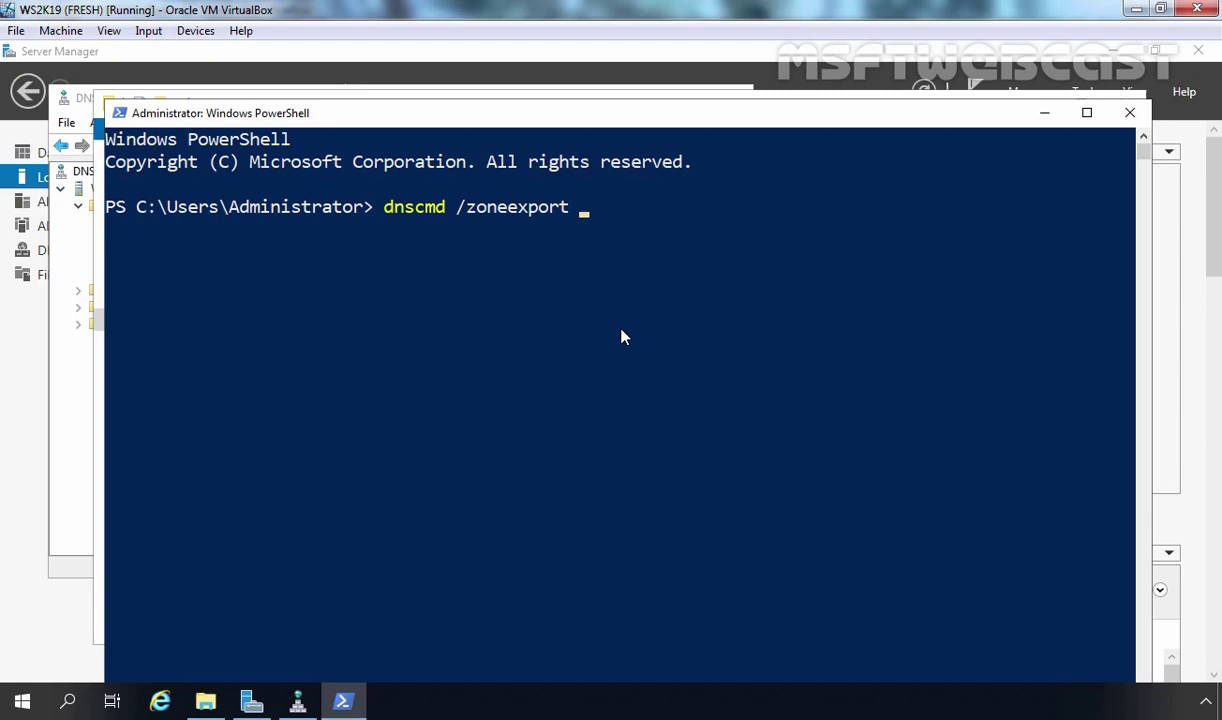
type(" mylab.local")
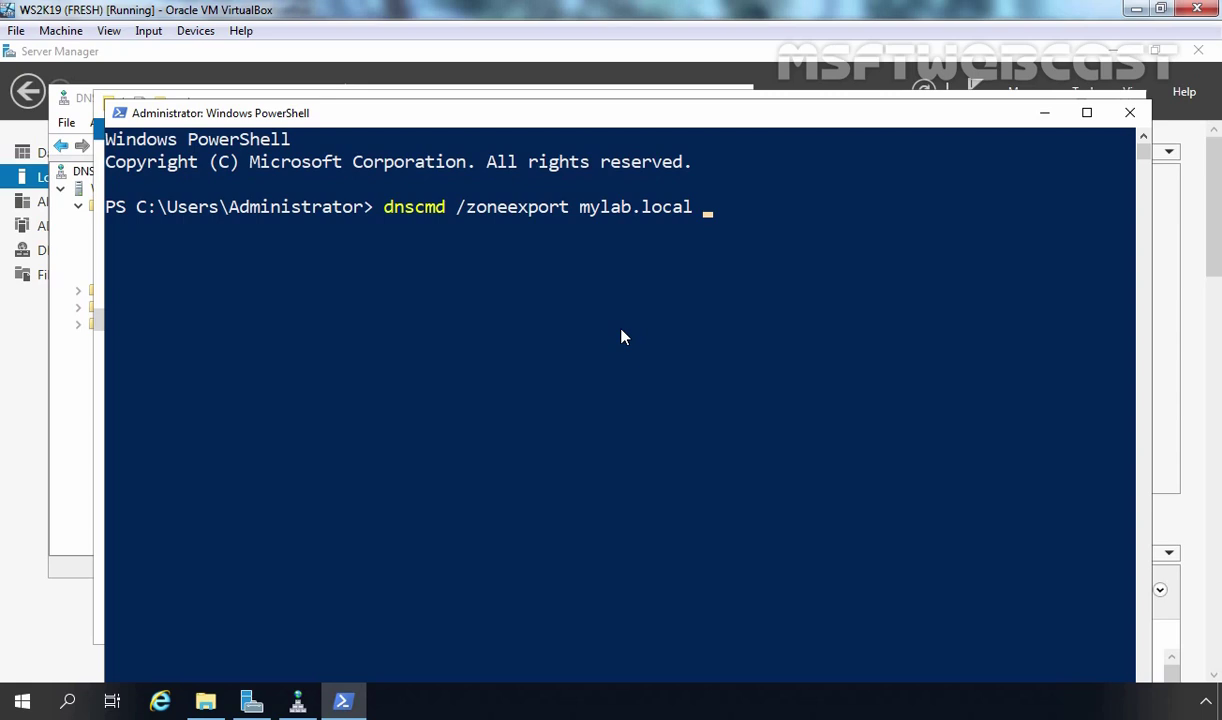
key("ctrl+v")
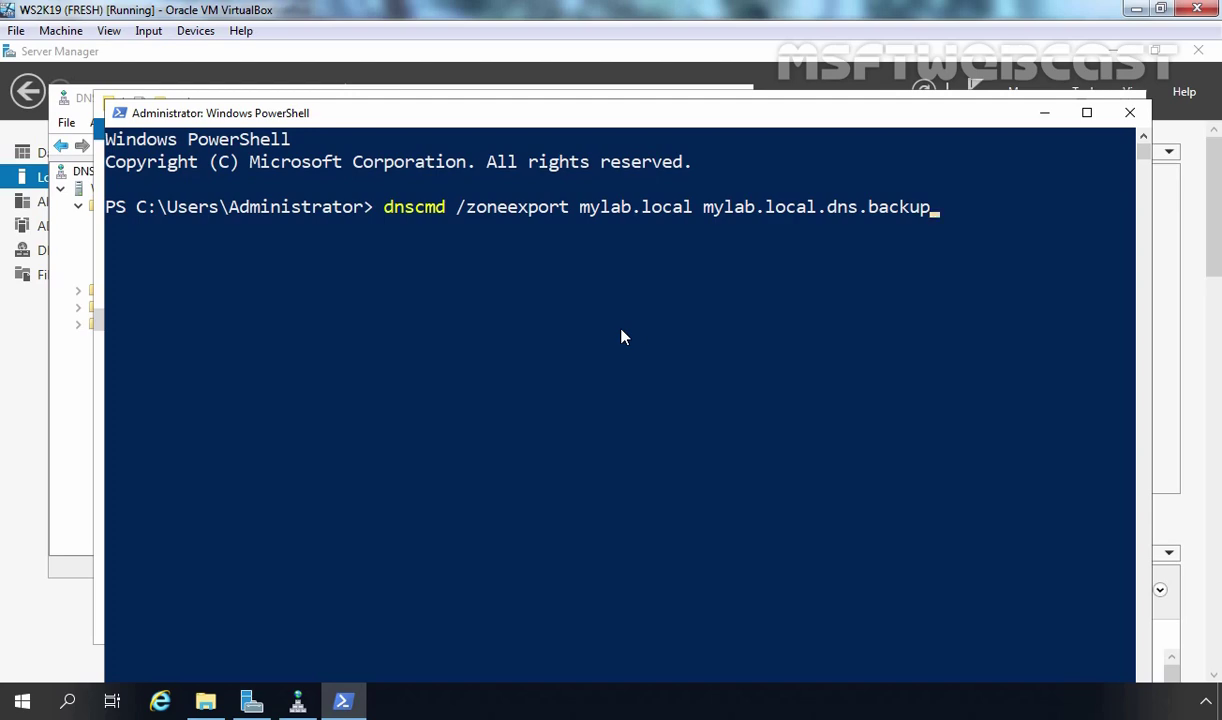
key("Return")
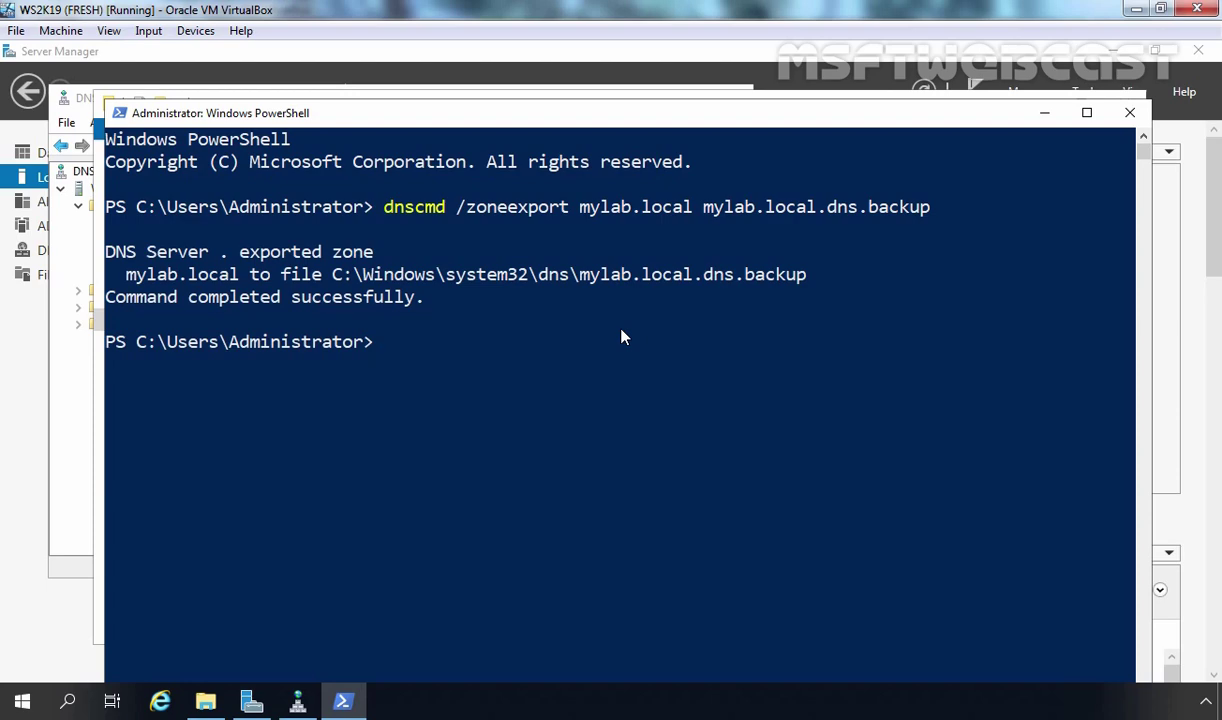
Step: Export _msdcs.mylab.local to _msdcs.mylab.local.dns.backup by editing the previous command
key("Up")
key("Left")
key("Left")
key("Left")
key("Left")
key("Left")
key("Left")
key("Left")
key("Left")
key("Left")
key("Left")
key("Left")
key("Left")
key("Left")
key("Left")
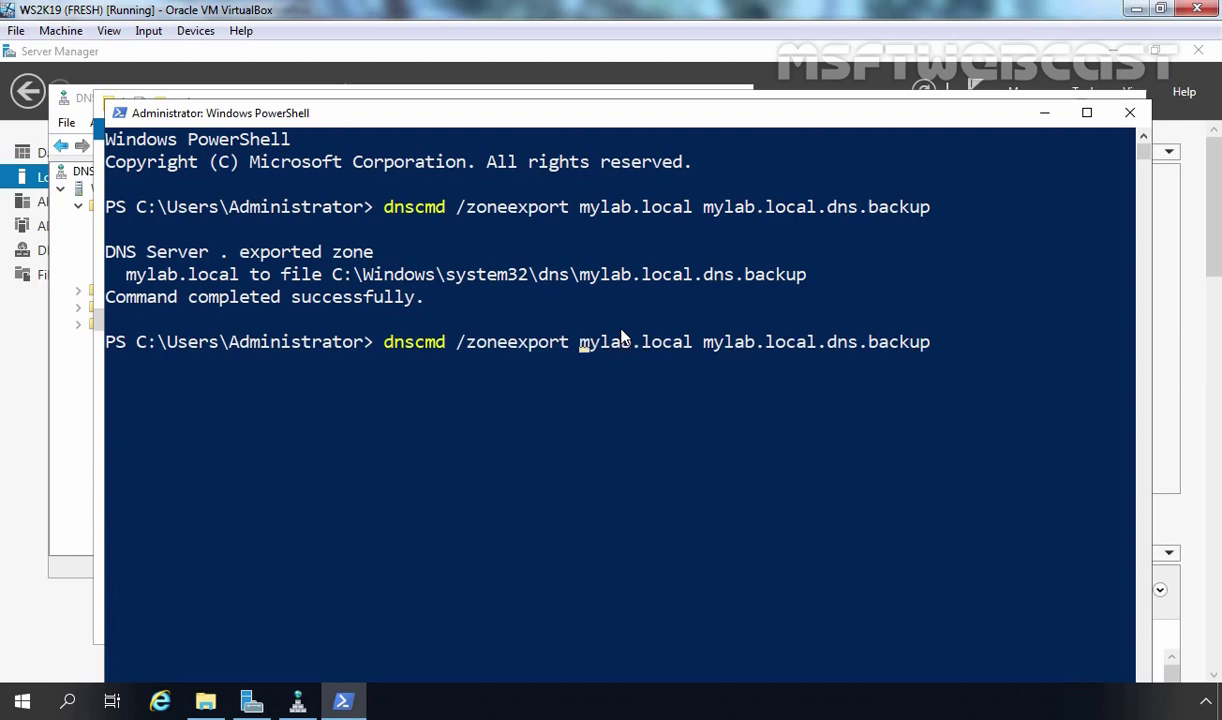
type("_msdcs.")
key("Right")
key("Right")
key("Right")
key("Right")
key("Right")
key("Right")
key("Right")
key("Right")
key("Right")
key("Right")
key("Right")
key("Right")
key("Right")
key("Left")
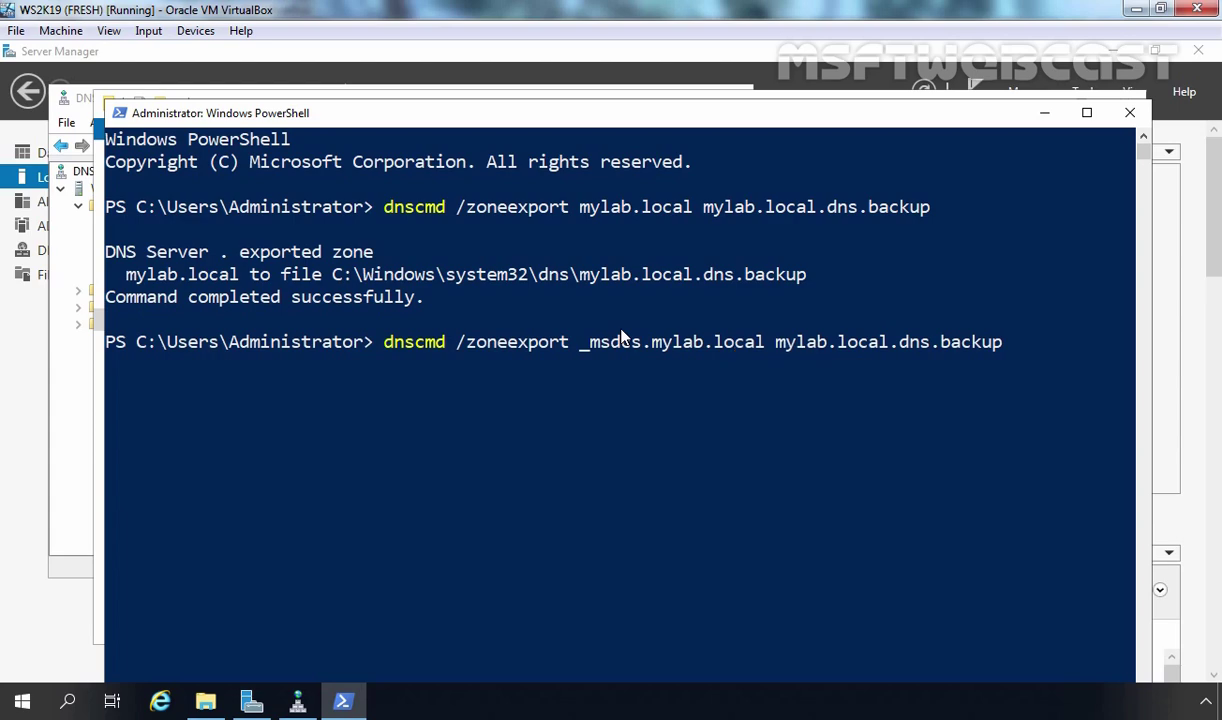
type("_msdcs.")
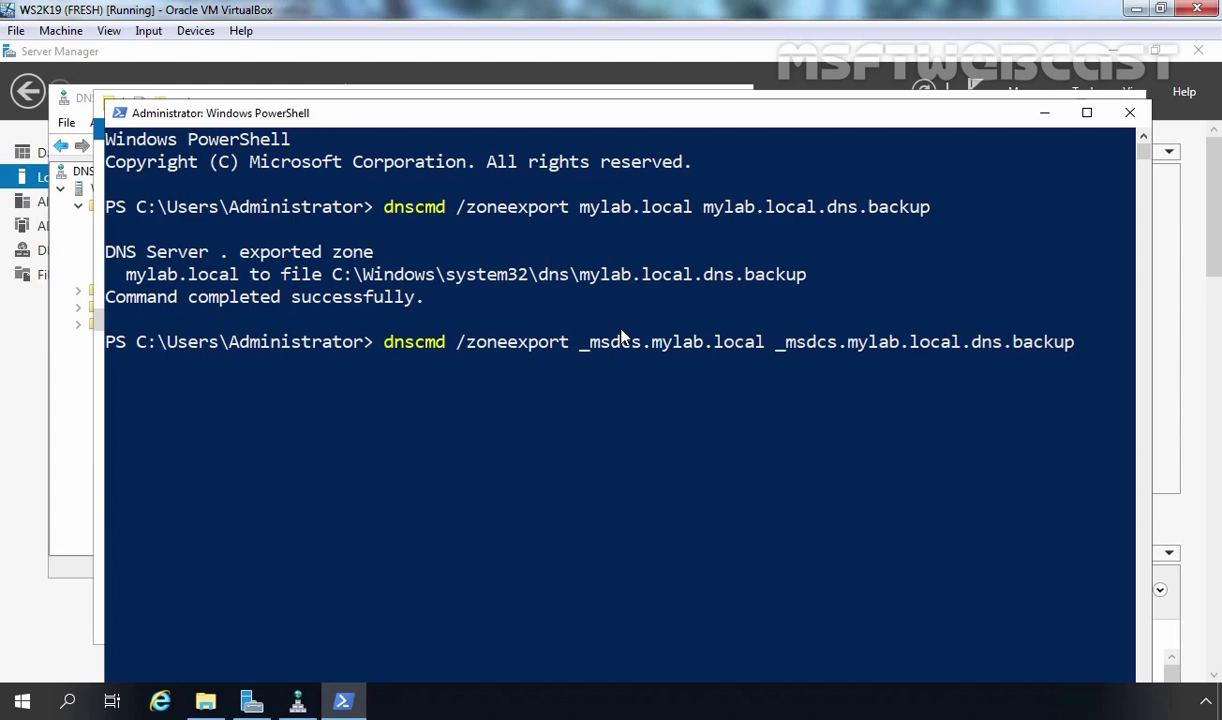
key("Right")
key("Right")
key("Right")
key("Right")
key("Right")
key("Right")
key("Right")
key("Right")
key("Right")
key("Right")
key("Right")
key("Right")
key("Right")
key("Right")
key("Right")
key("Right")
key("Right")
key("Return")
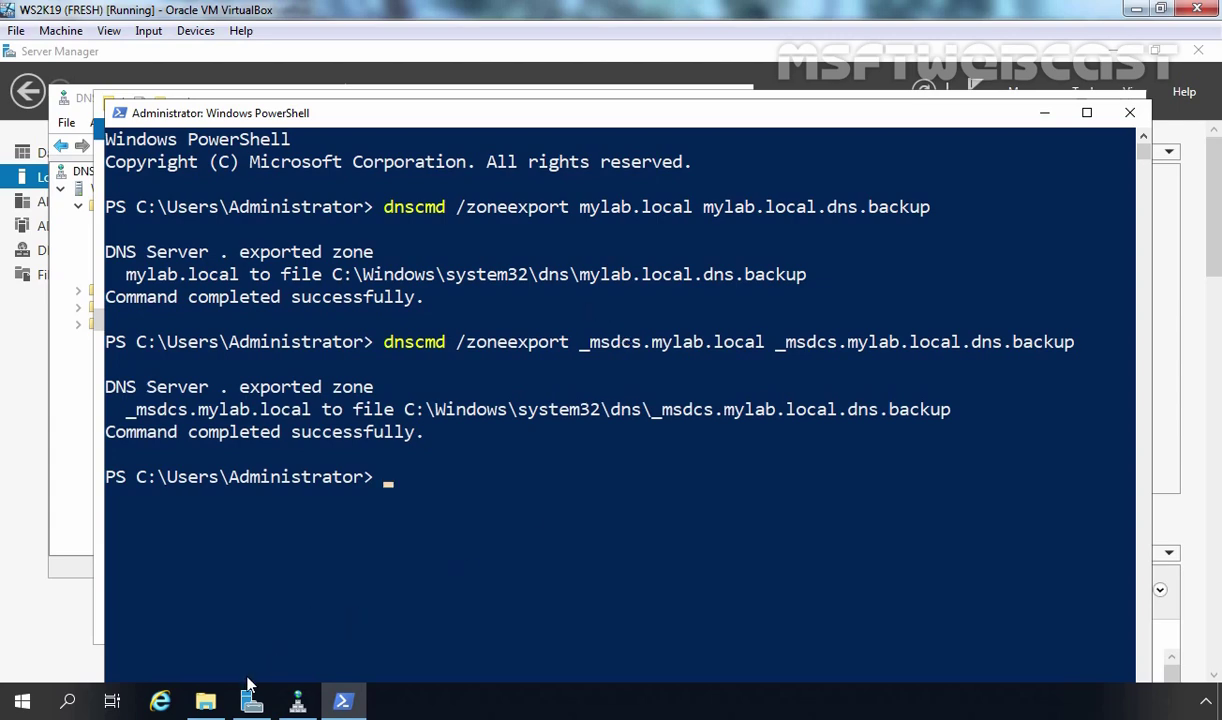
Step: Confirm _msdcs.mylab.local.dns.backup exists in the dns folder
left_click(205, 700)
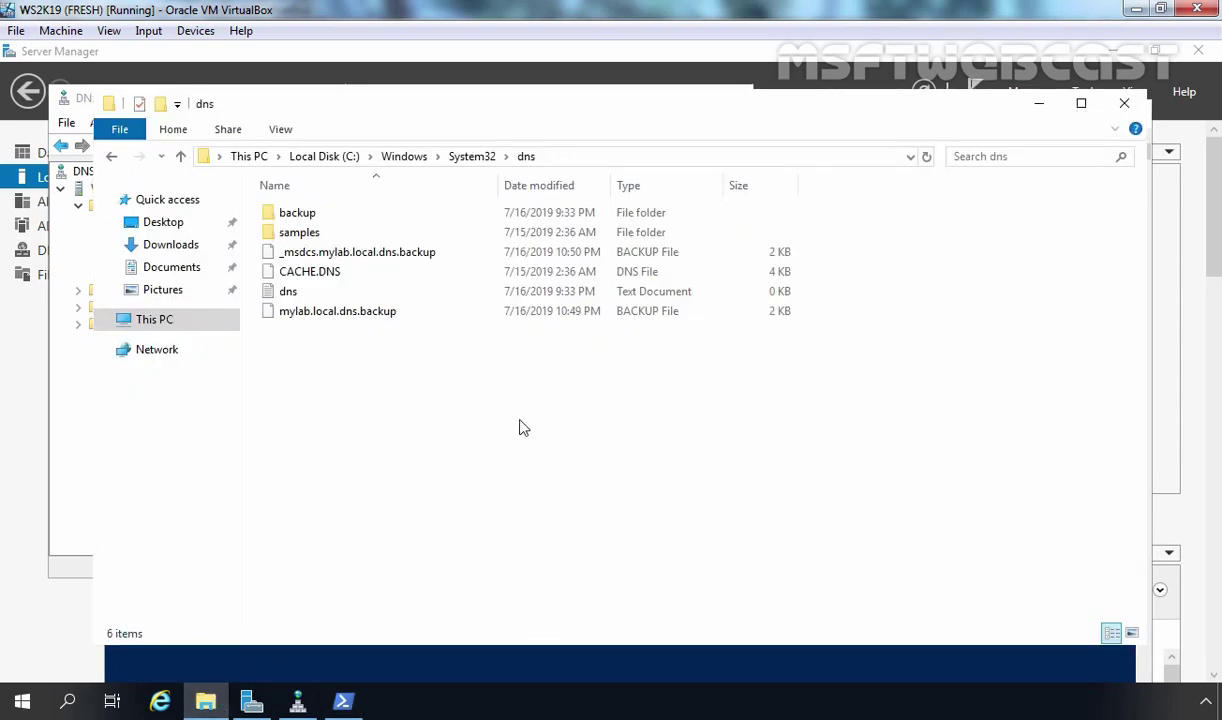
left_click(288, 252)
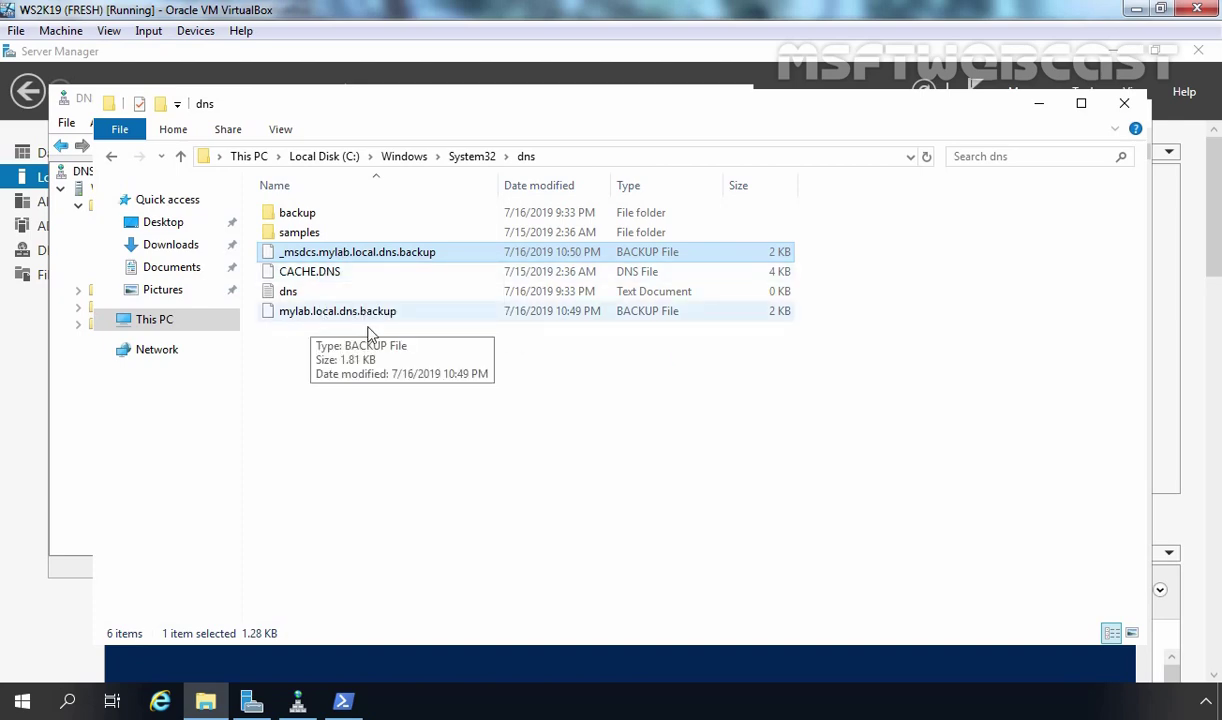
left_click(488, 431)
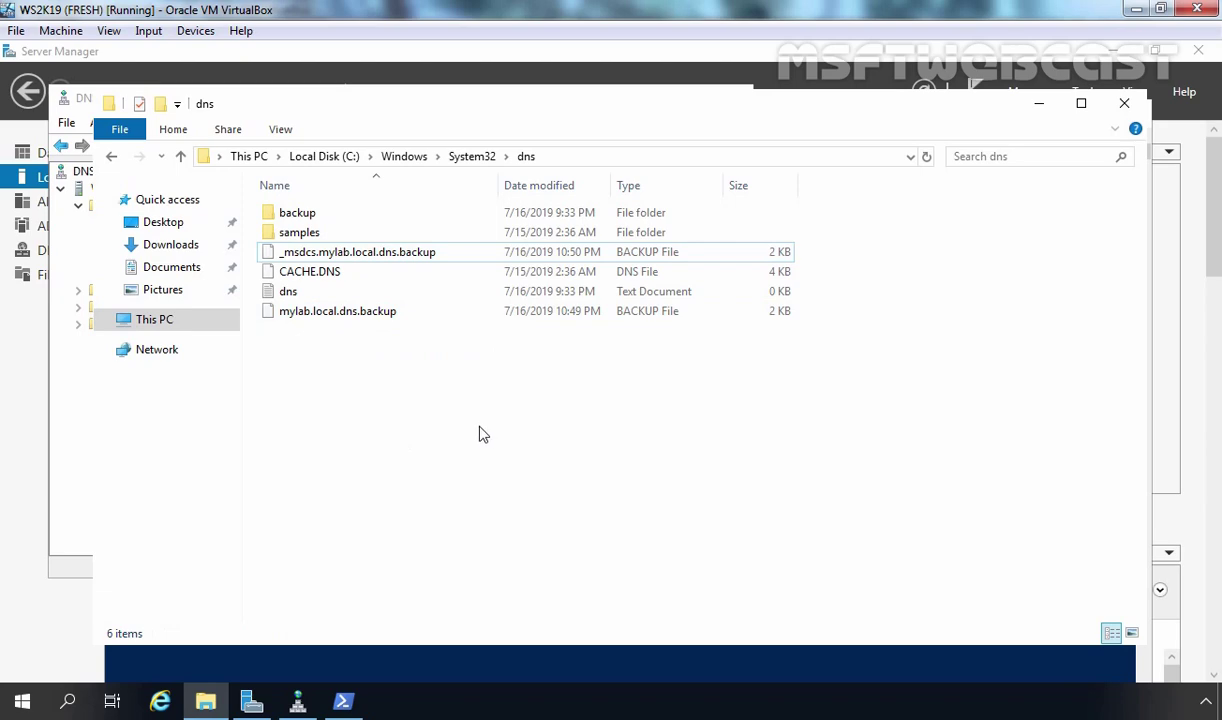
Step: Review mylab.local.dns.backup in maximized Notepad, close it, and minimize the dns folder
key("super+r")
key("Return")
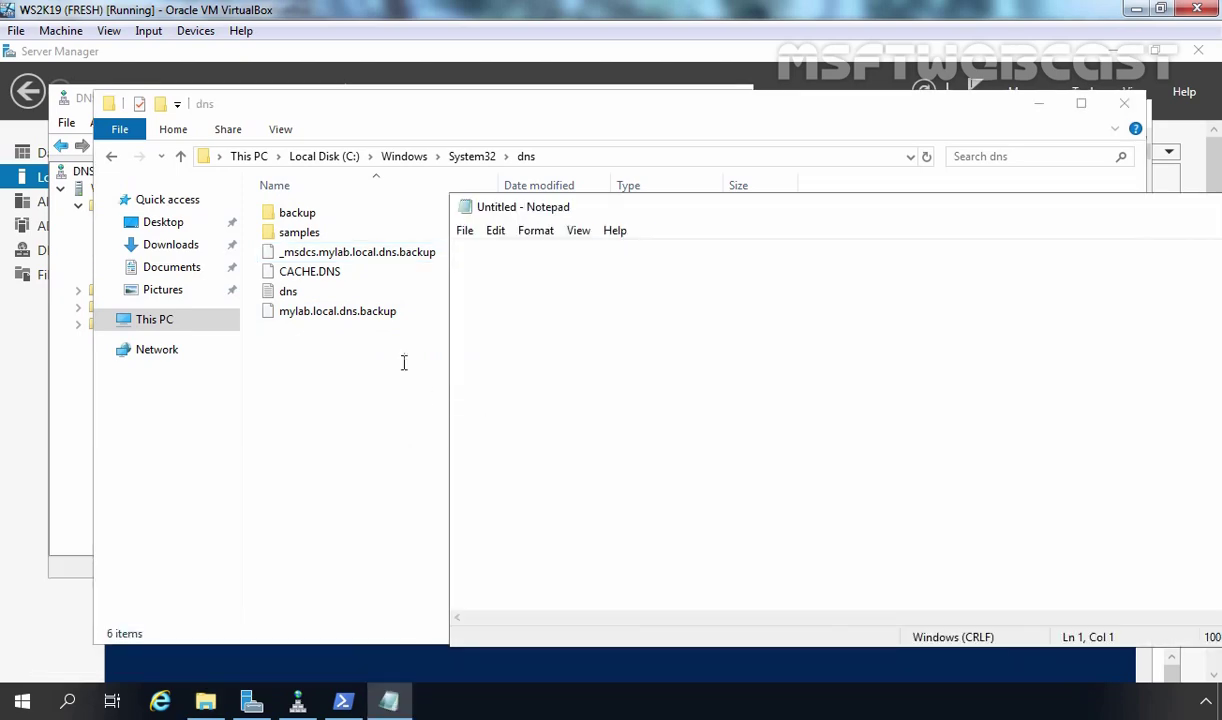
left_click_drag(297, 323, 682, 370)
double_click(605, 206)
scroll(665, 380, "down", 5)
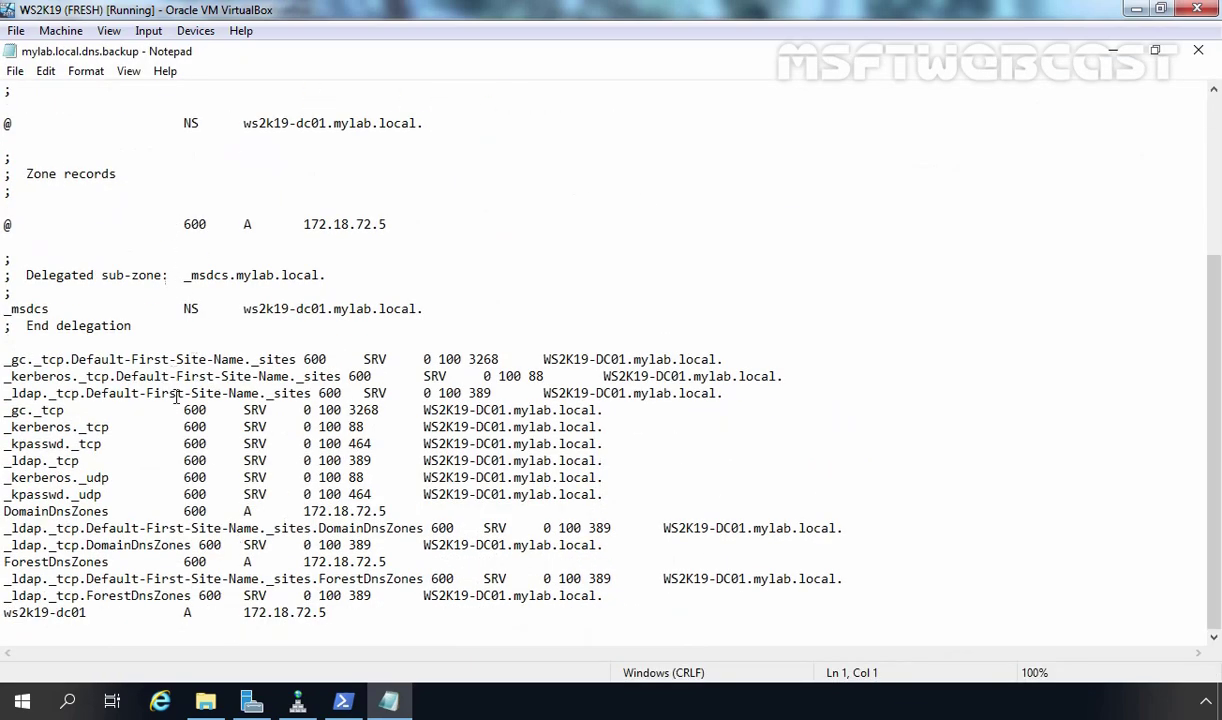
scroll(243, 500, "up", 5)
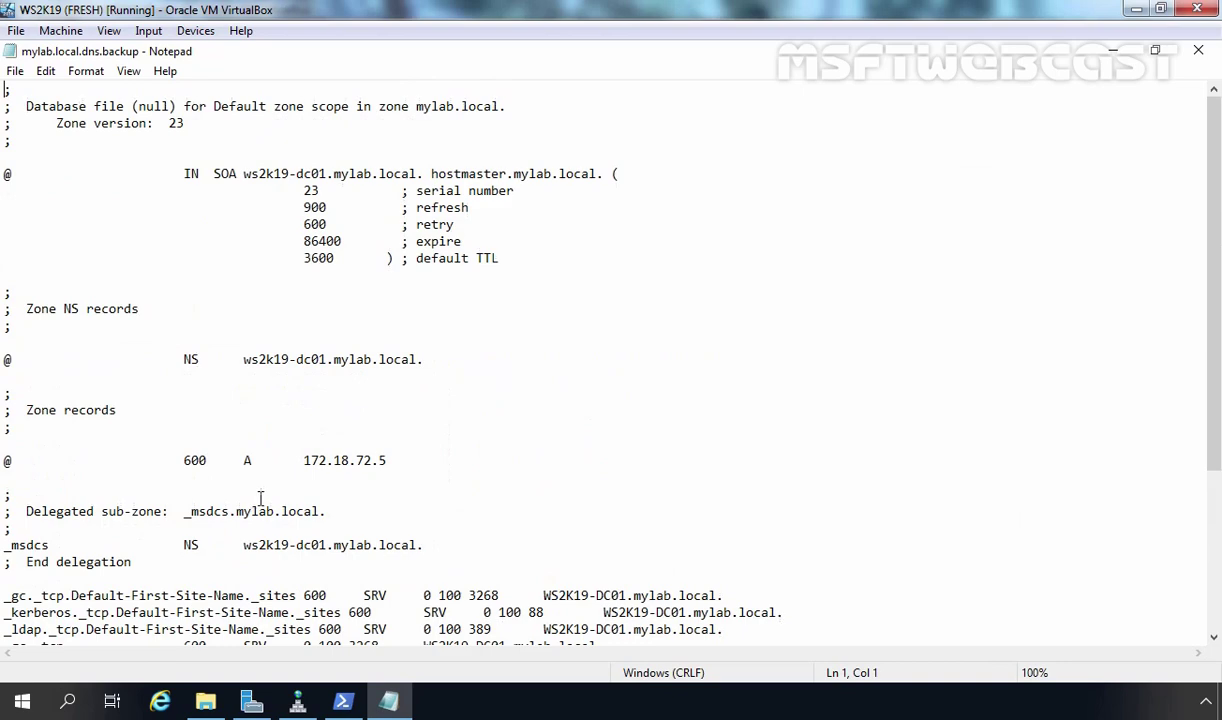
left_click(1199, 52)
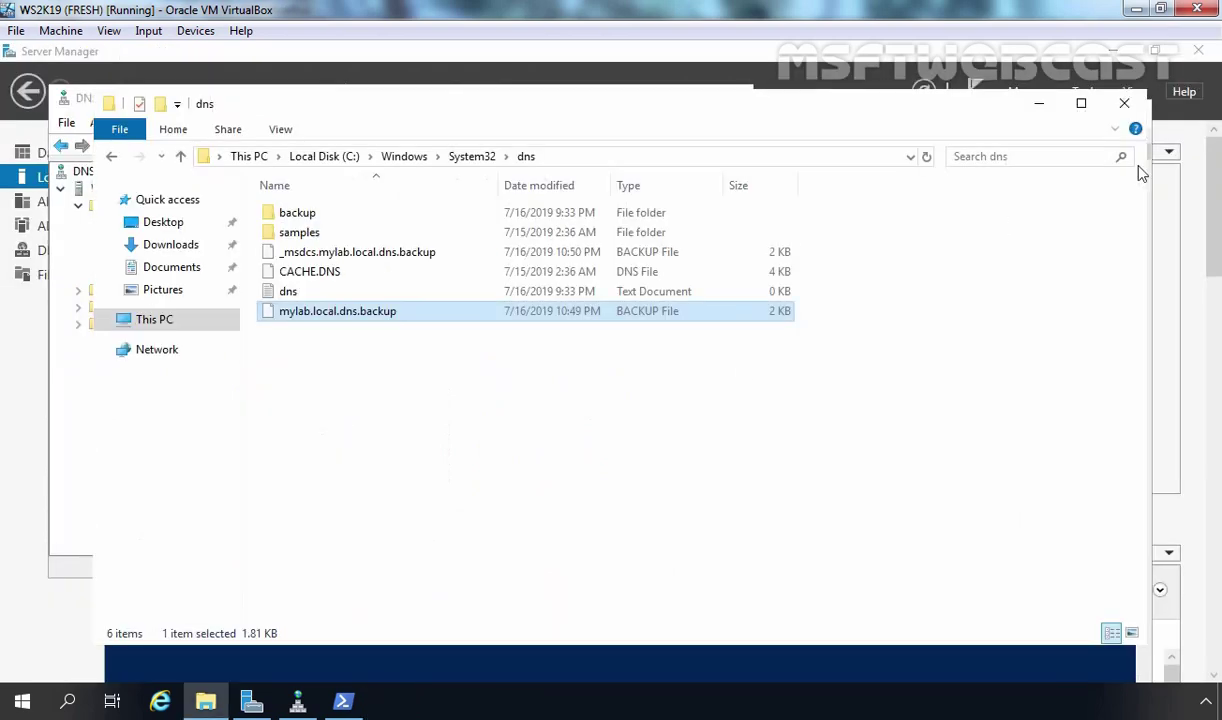
left_click(441, 442)
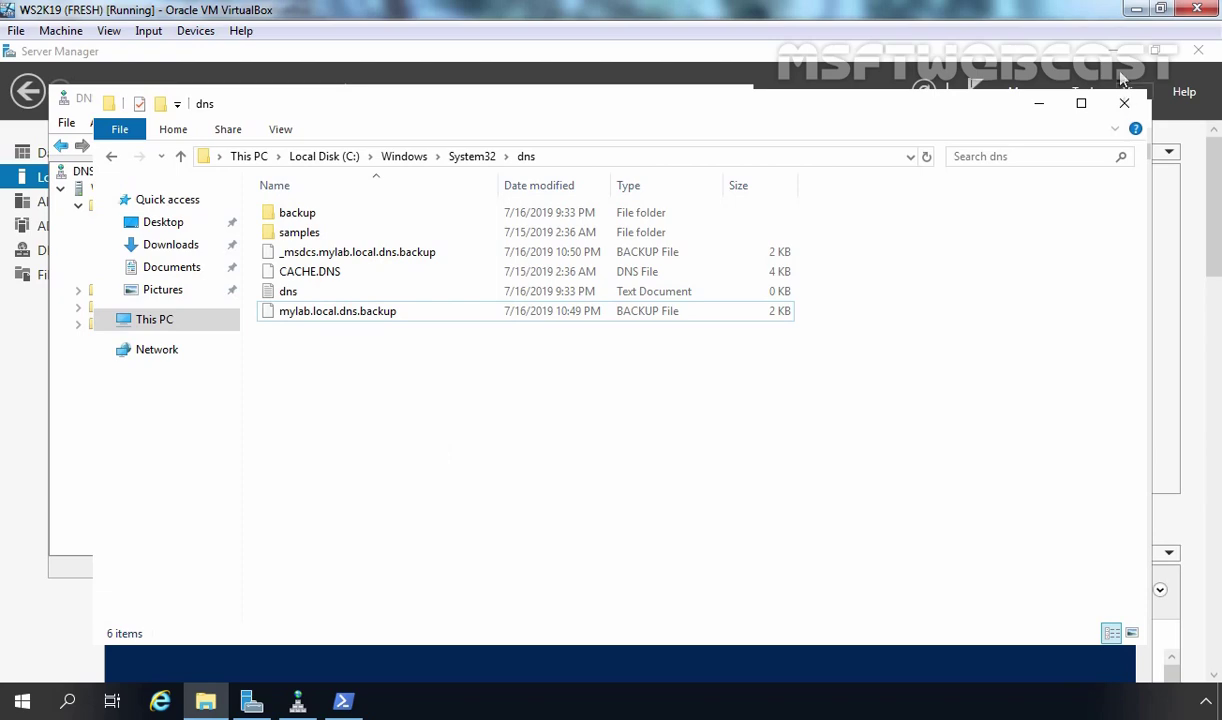
left_click(1039, 104)
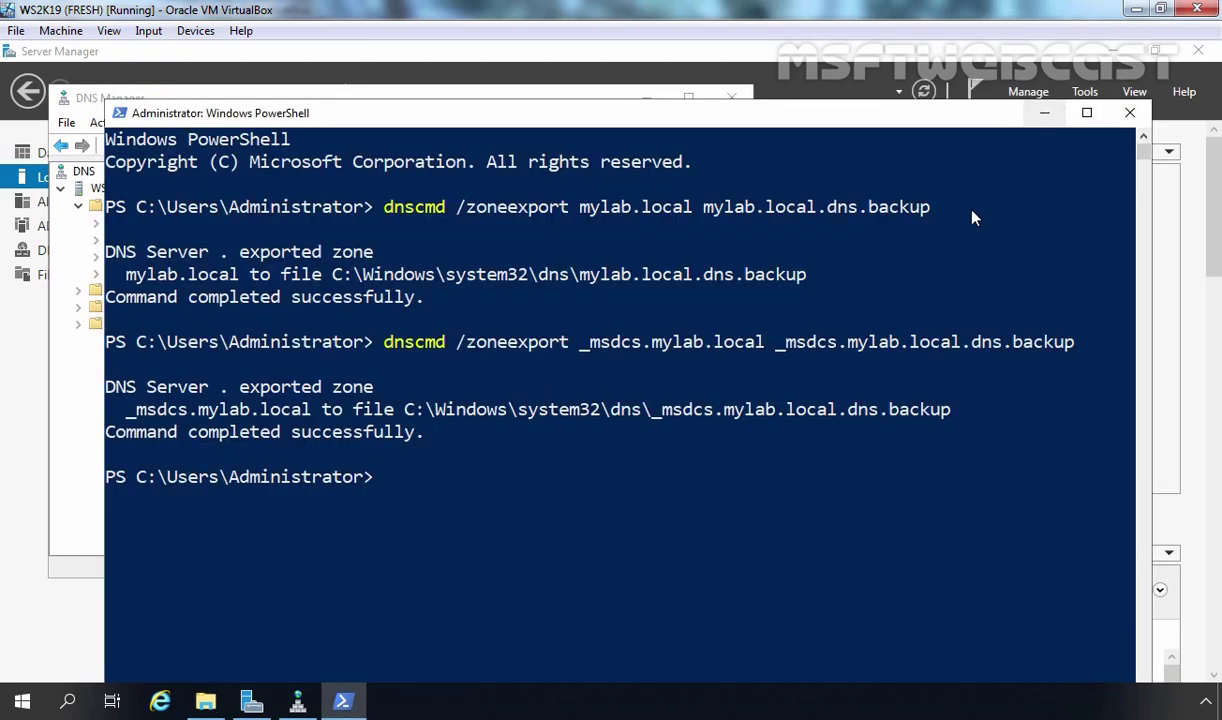
Step: Delete the mylab.local zone, including from Active Directory
left_click(1045, 115)
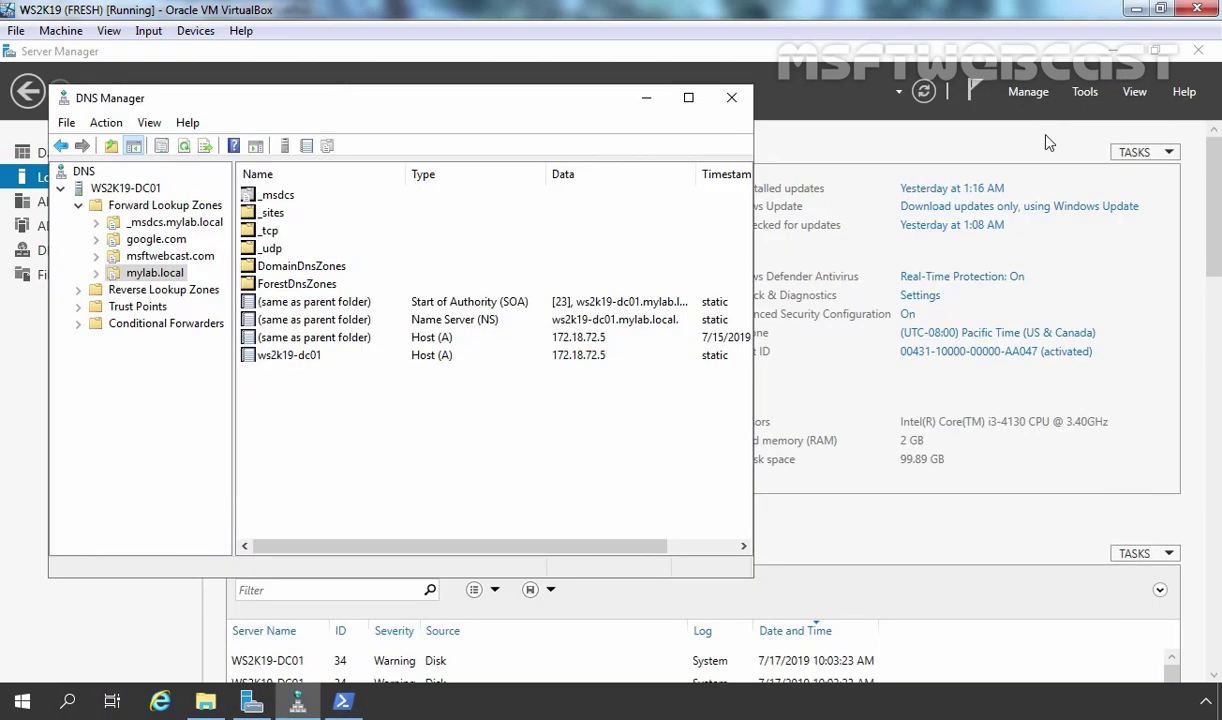
right_click(162, 281)
left_click(226, 508)
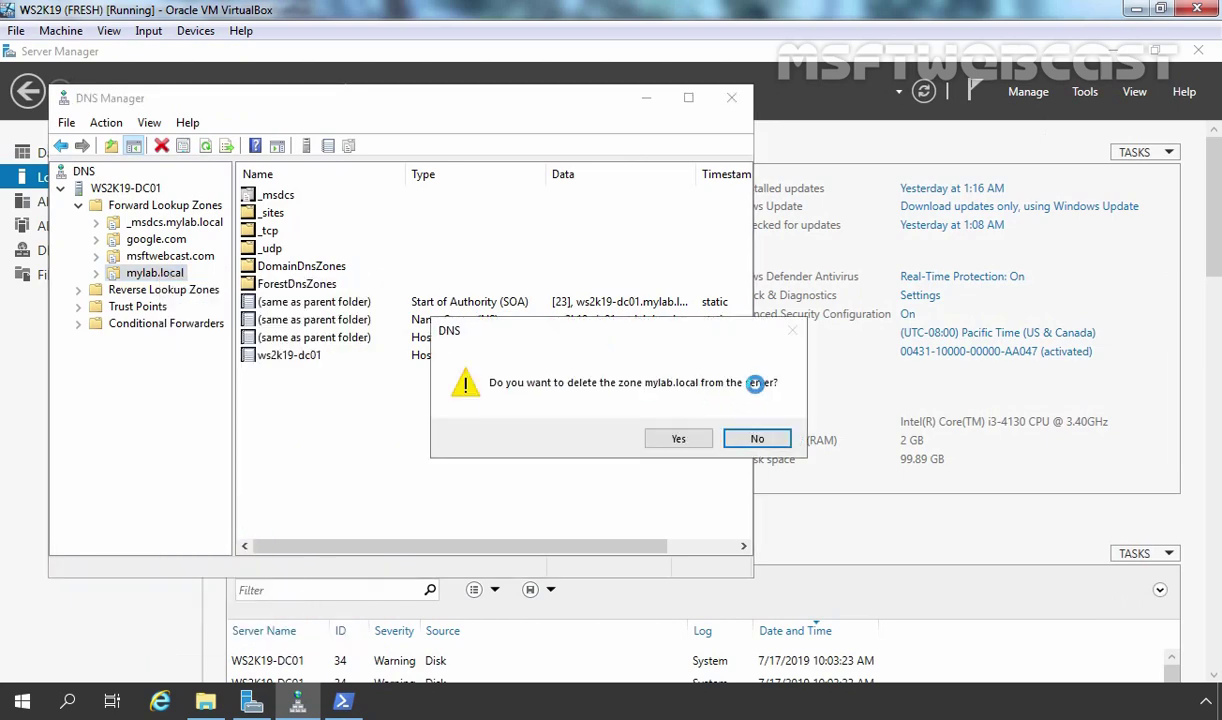
left_click(678, 438)
left_click(679, 469)
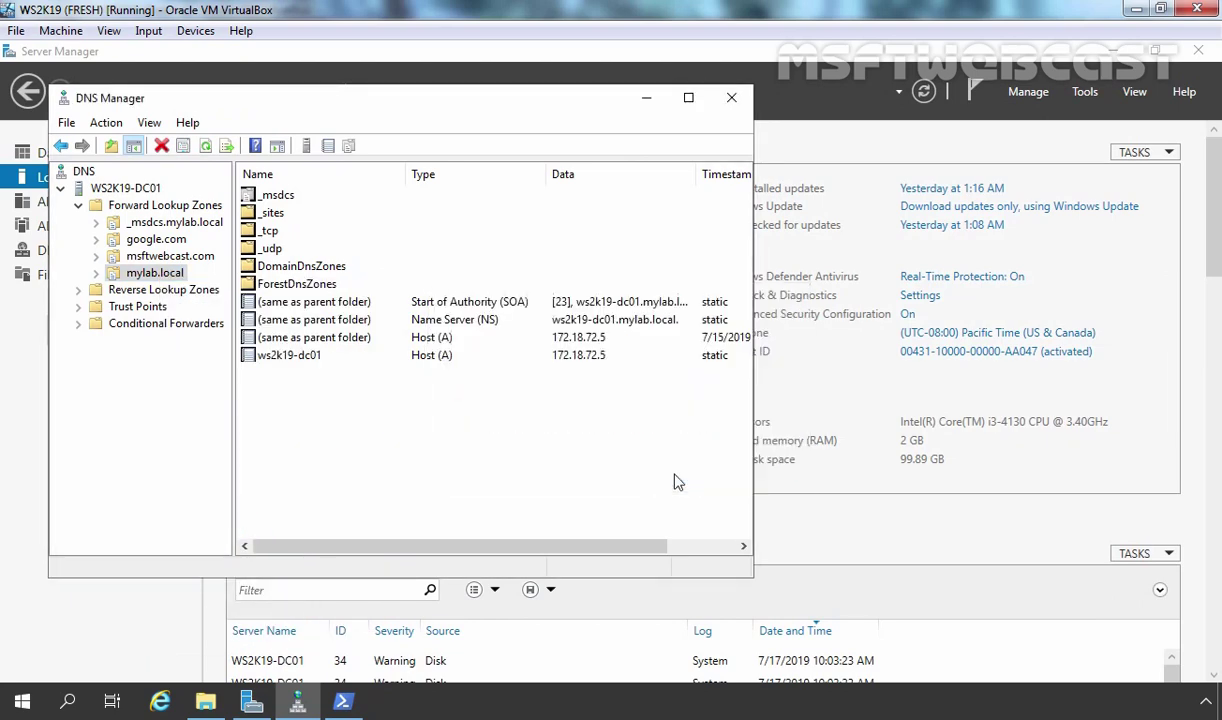
Step: Delete the _msdcs.mylab.local zone, including from Active Directory
left_click(165, 224)
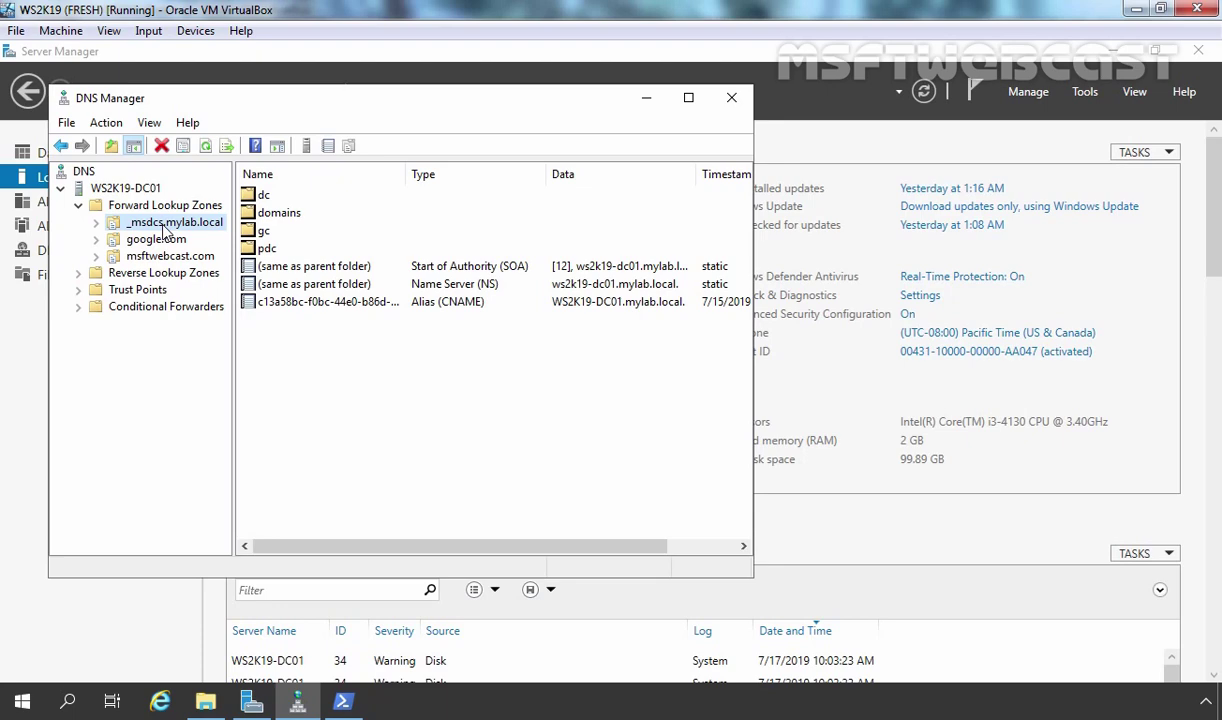
right_click(163, 226)
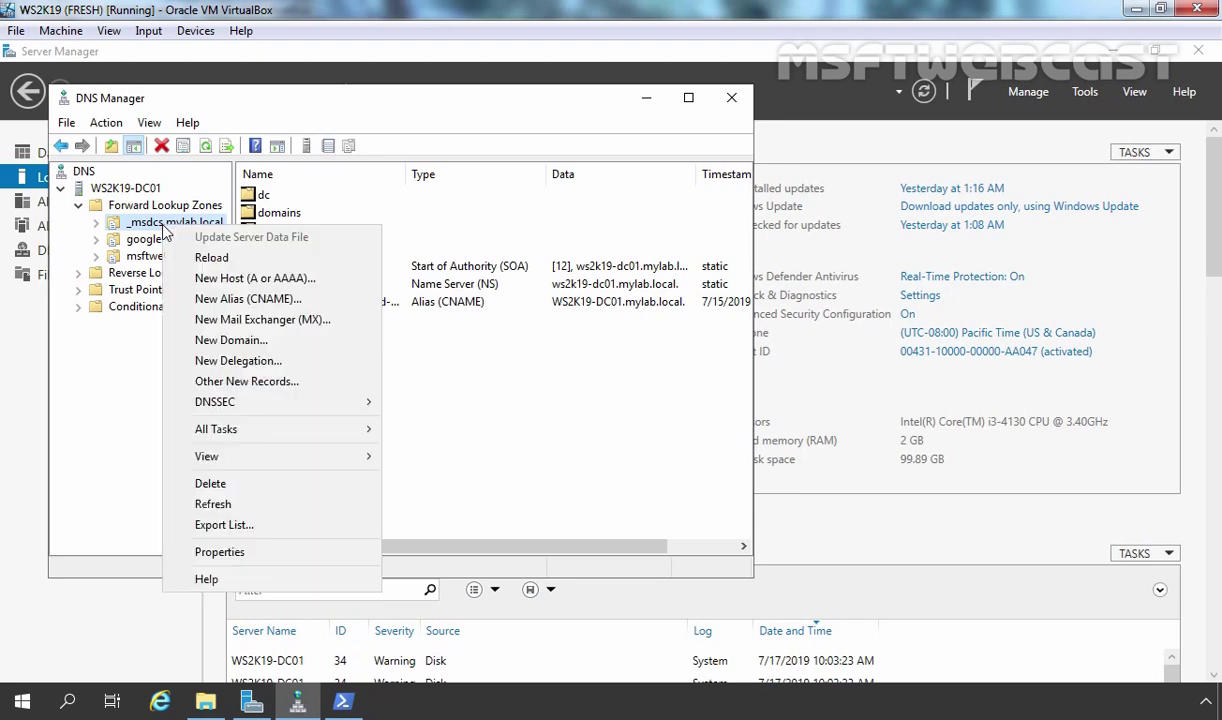
left_click(256, 460)
left_click(680, 438)
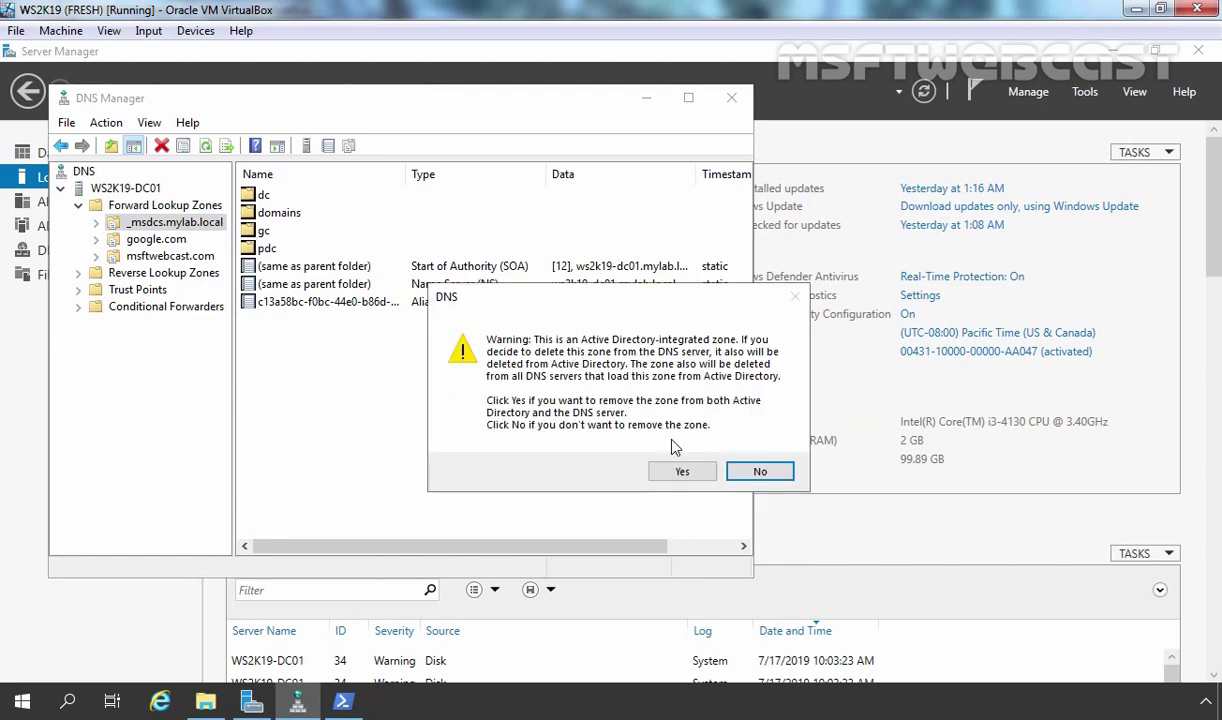
left_click(683, 470)
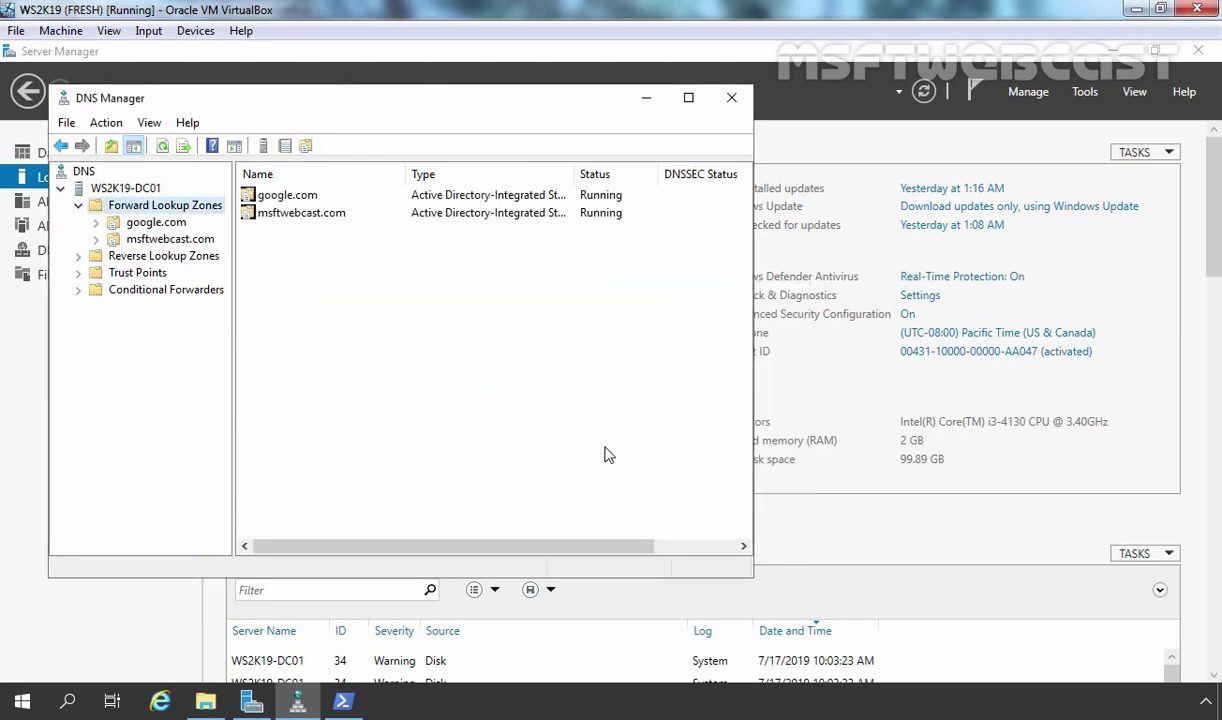
right_click(150, 210)
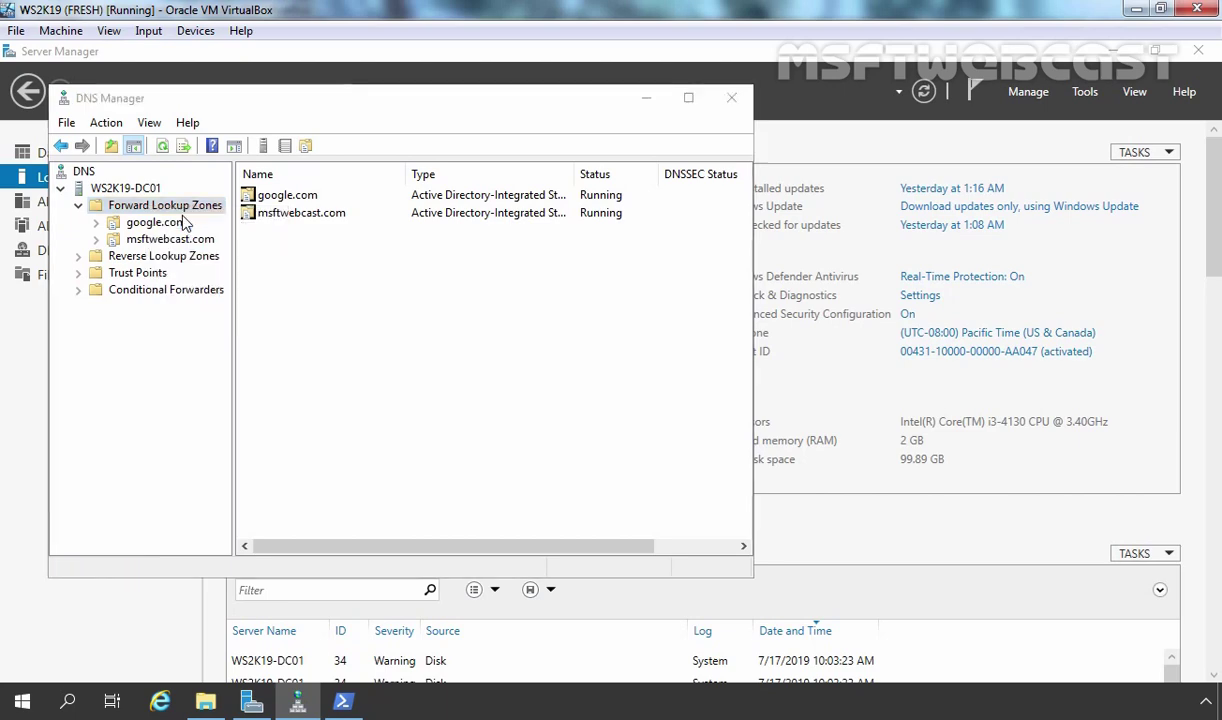
Step: Set up new primary zone mylab.local outside Active Directory, using existing file mylab.local.dns
left_click(200, 219)
left_click(404, 446)
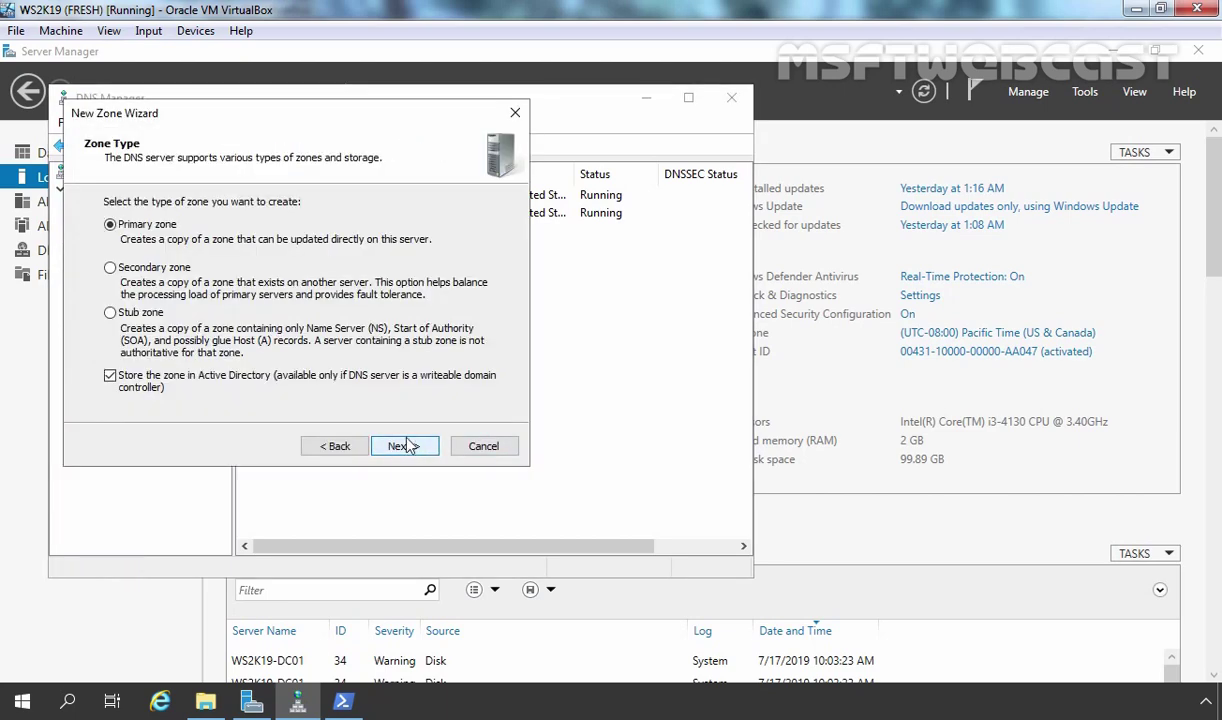
left_click(111, 378)
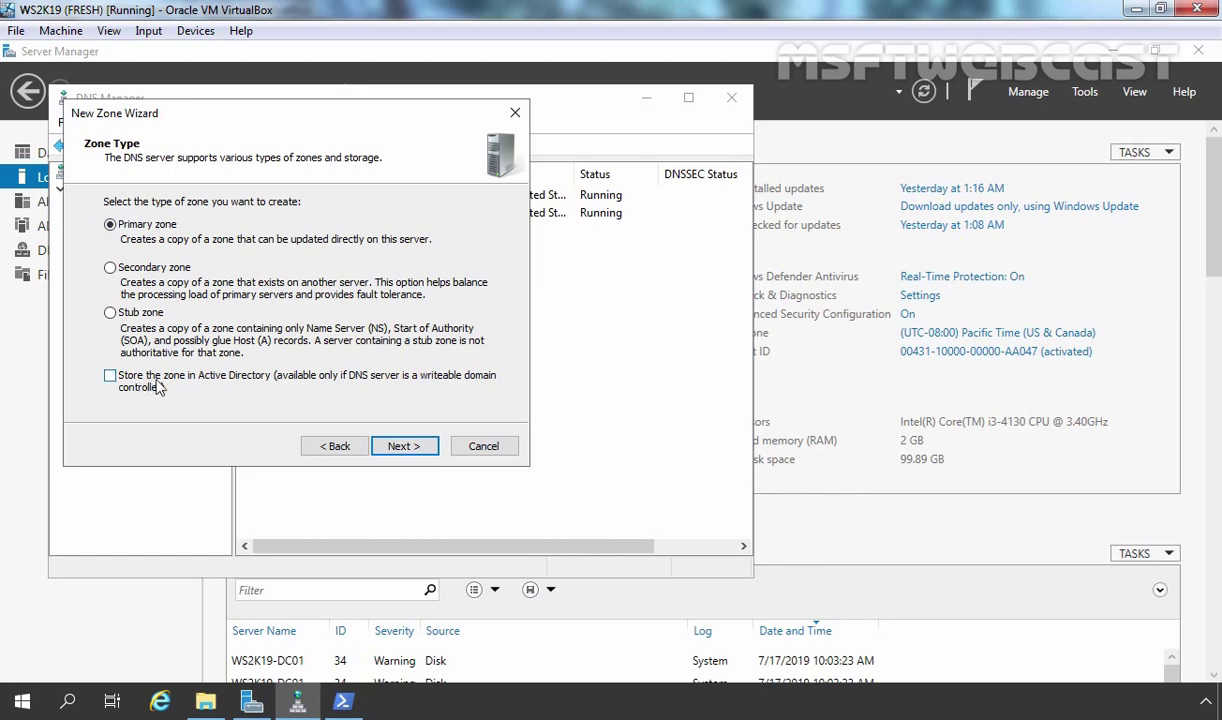
left_click(408, 447)
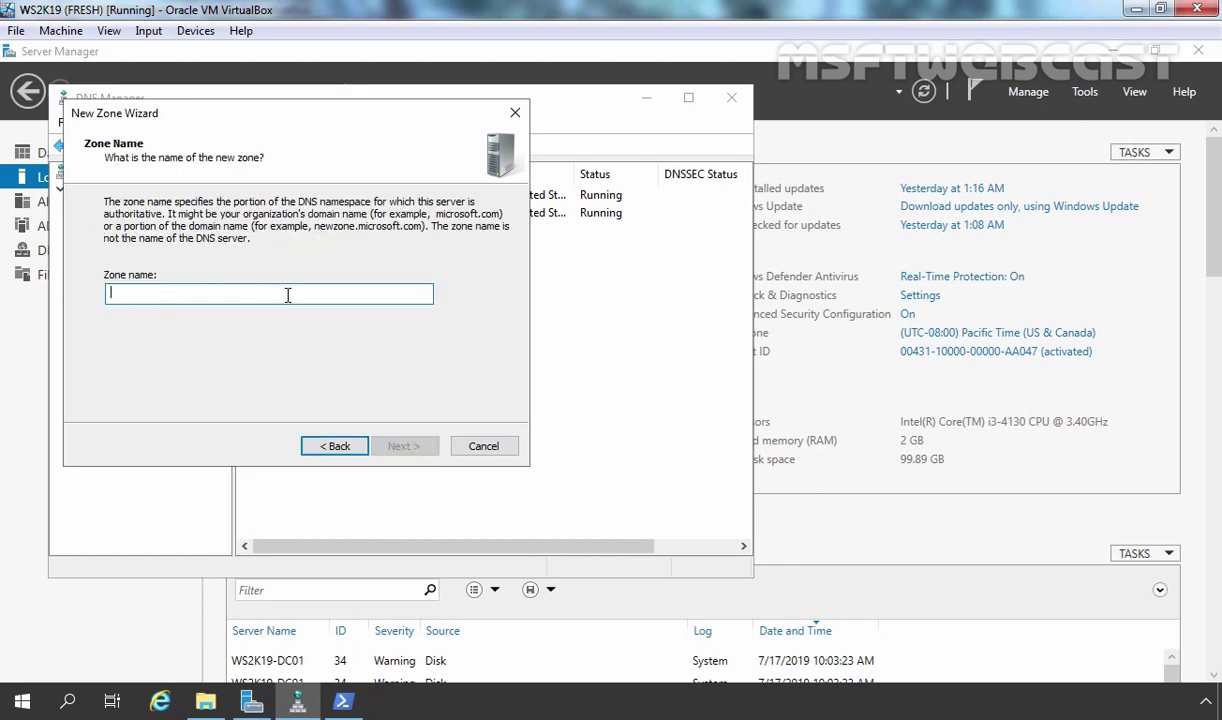
type("mylab.local")
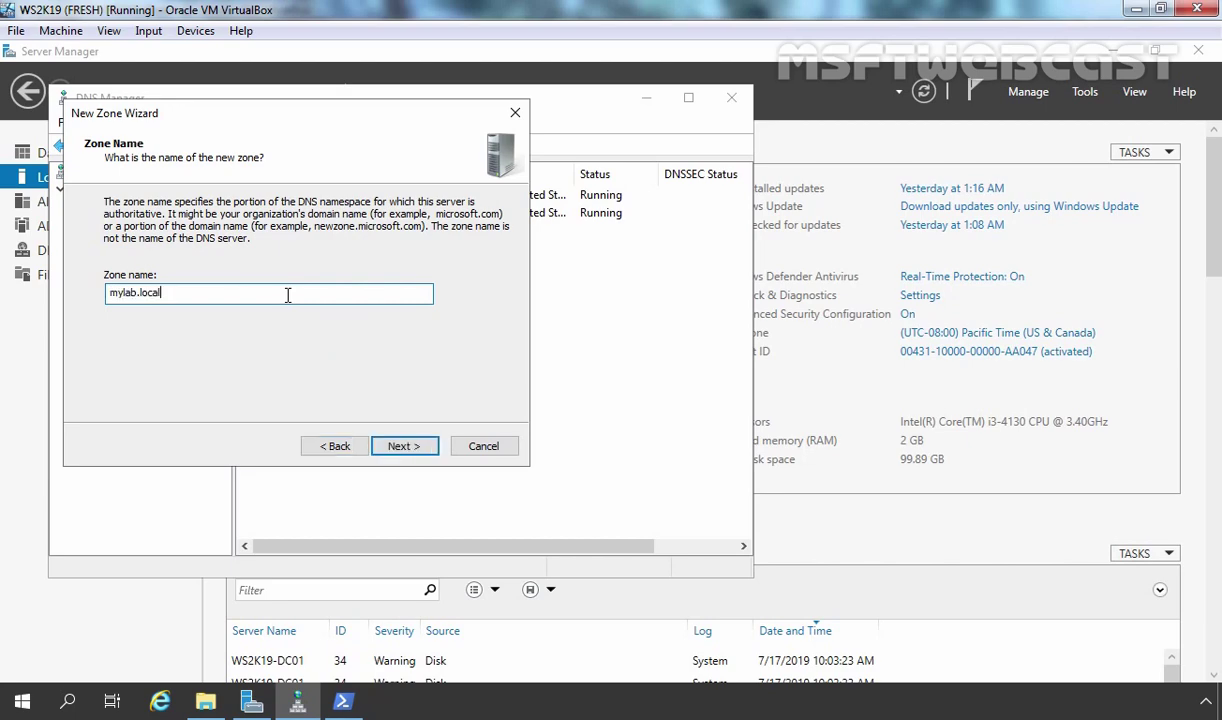
left_click(399, 447)
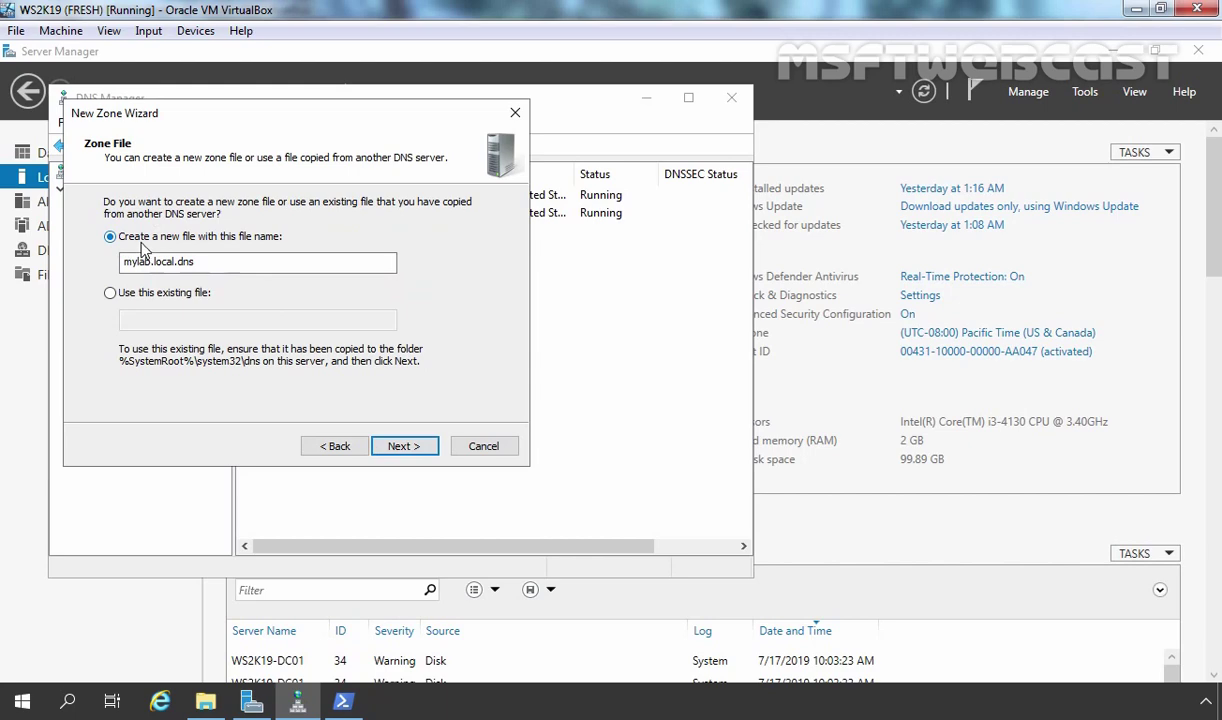
left_click(136, 300)
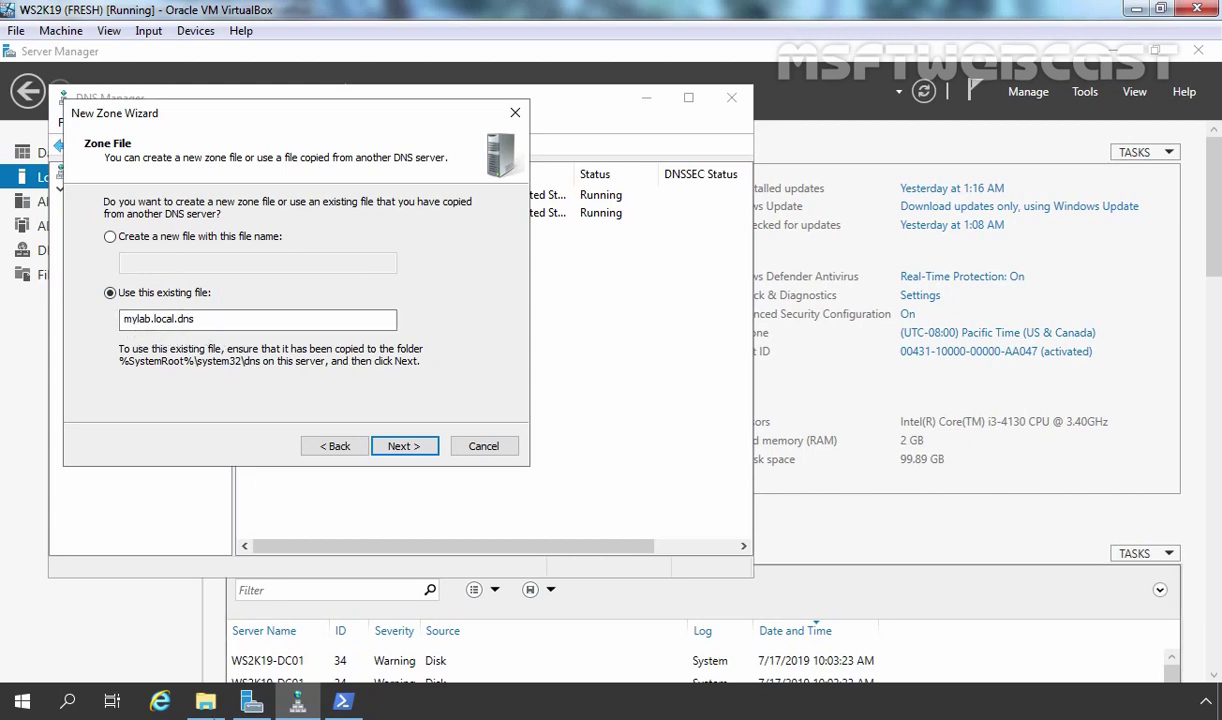
left_click(205, 703)
Step: Rename mylab.local.dns.backup to mylab.local.dns, accepting the extension change
left_click(342, 317)
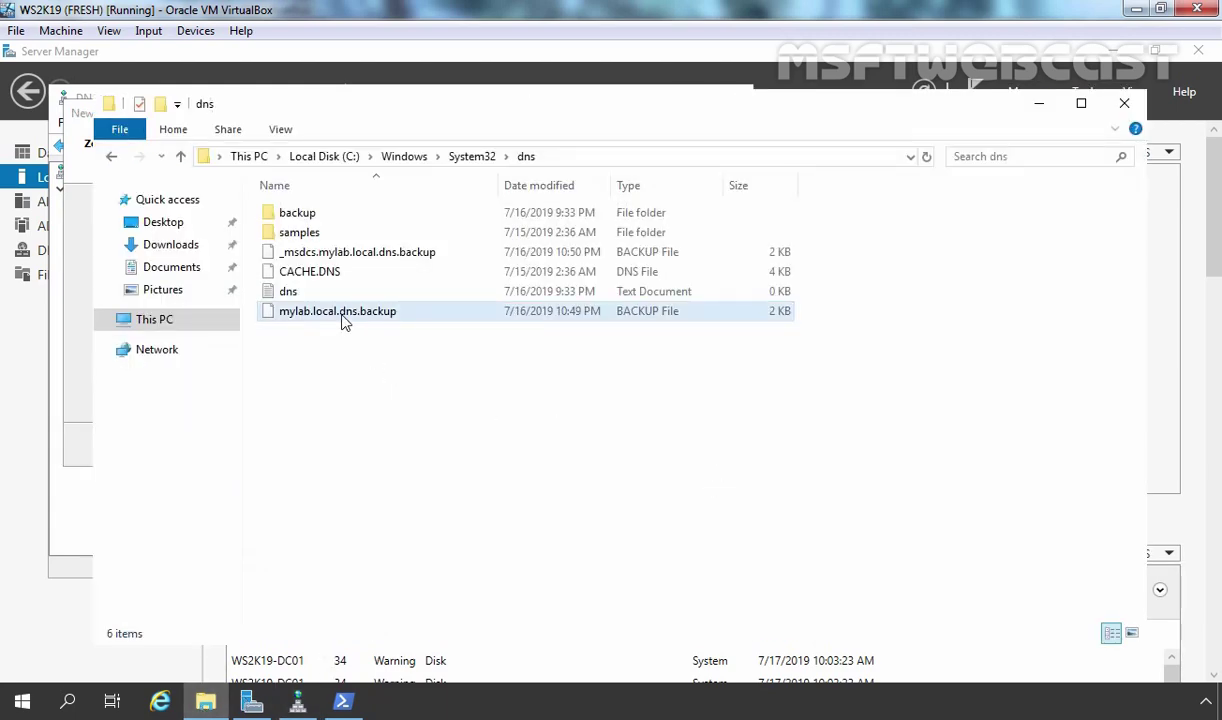
key("F2")
key("End")
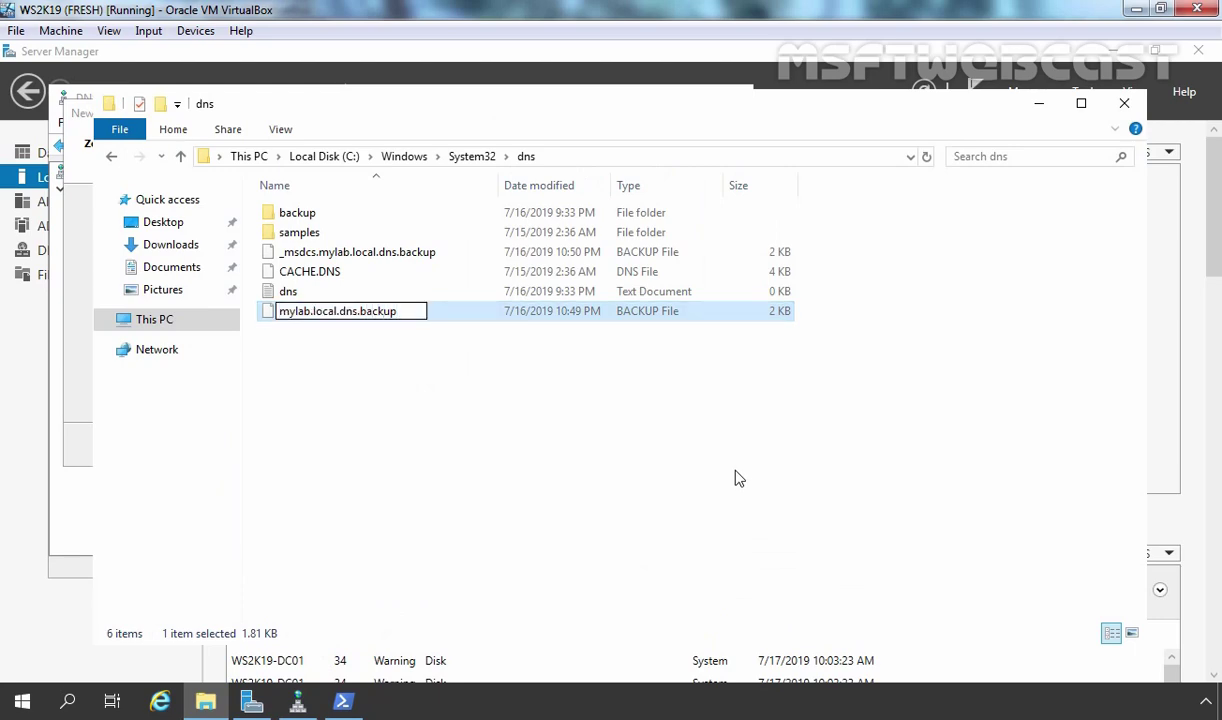
key("BackSpace")
key("BackSpace")
key("BackSpace")
key("BackSpace")
key("BackSpace")
key("BackSpace")
key("BackSpace")
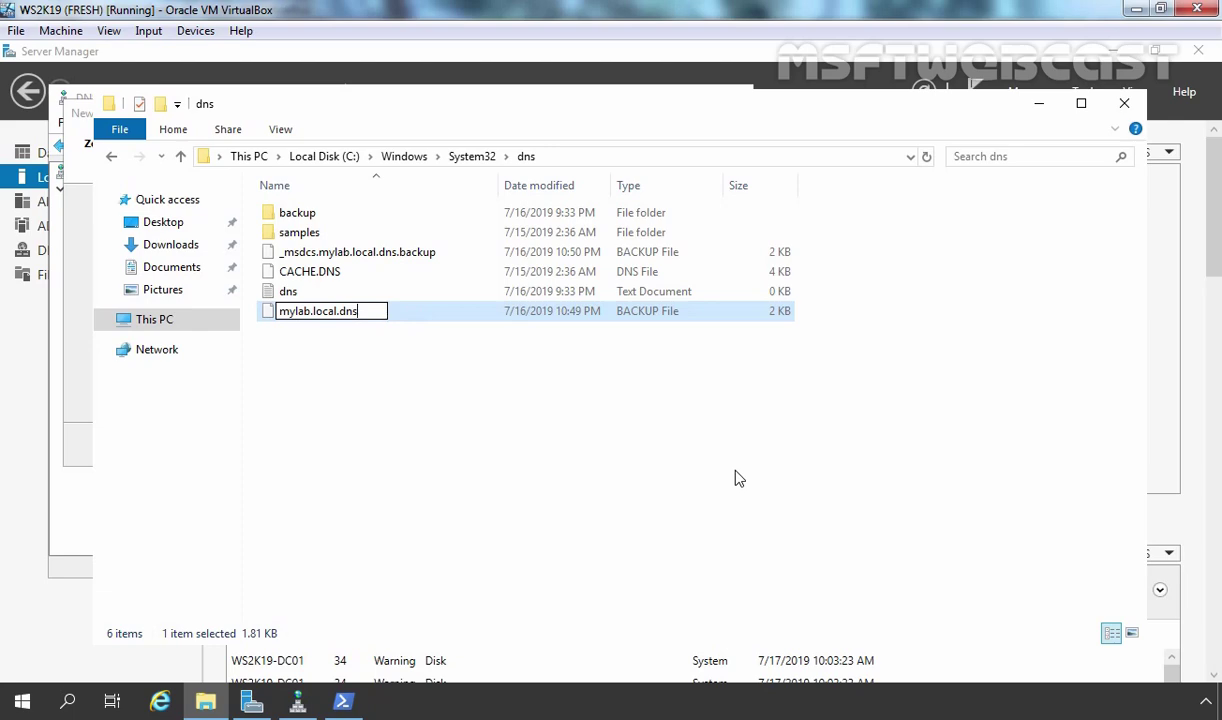
key("Return")
key("Return")
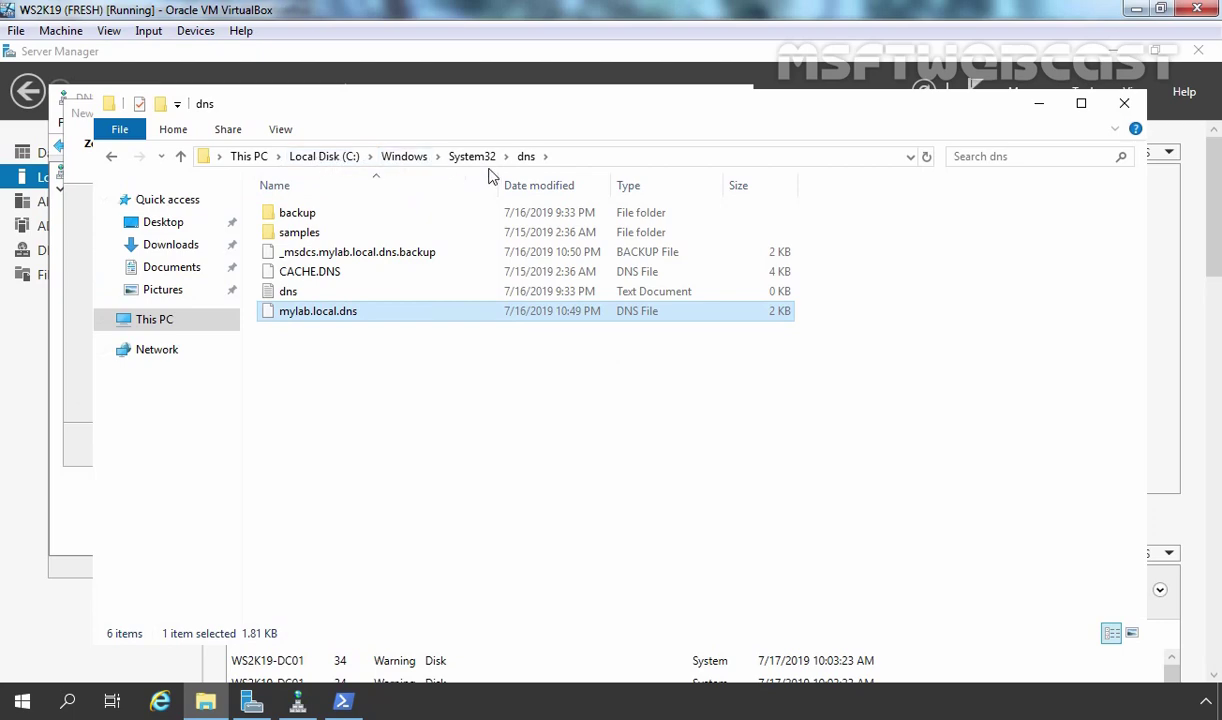
left_click(75, 312)
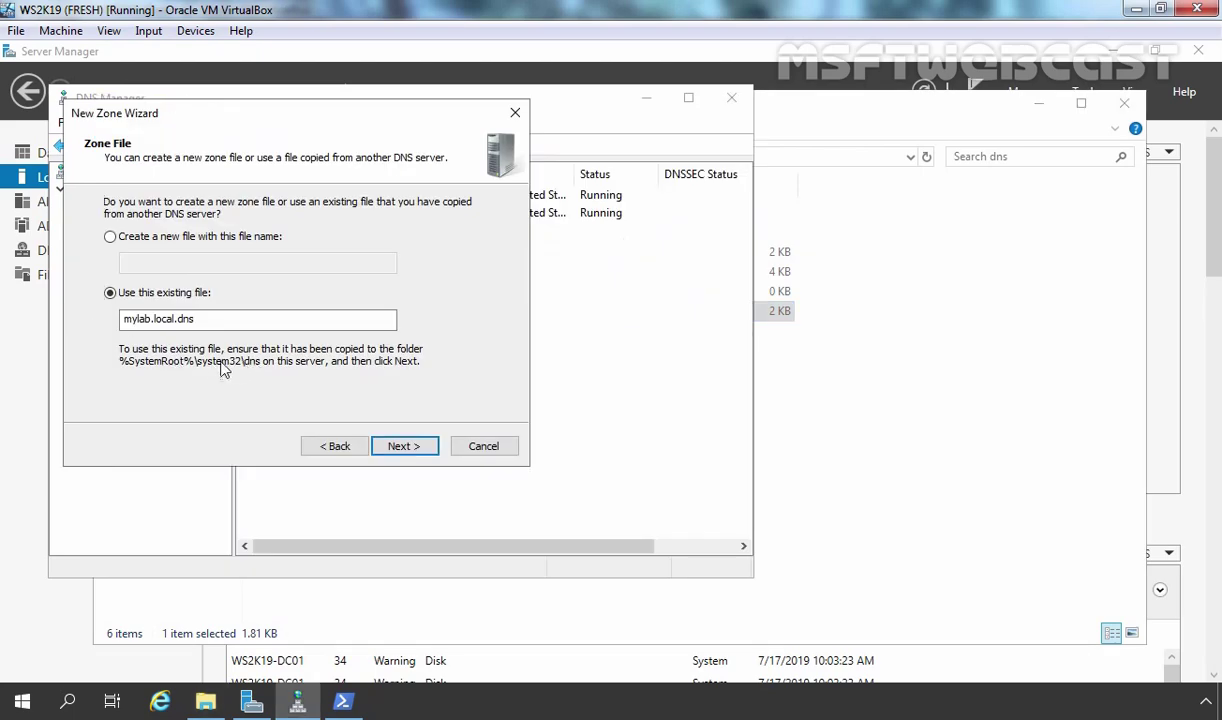
Step: Finish the wizard with no dynamic updates and view the restored mylab.local records
left_click(125, 296)
left_click(406, 450)
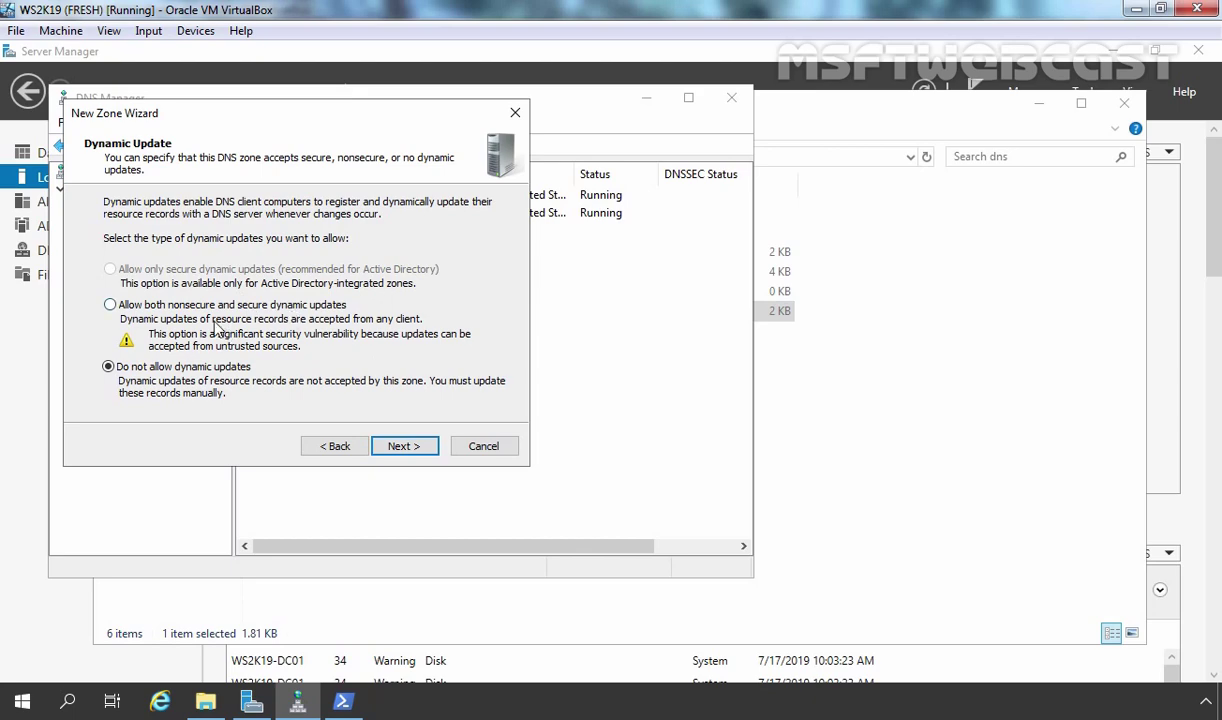
left_click(404, 448)
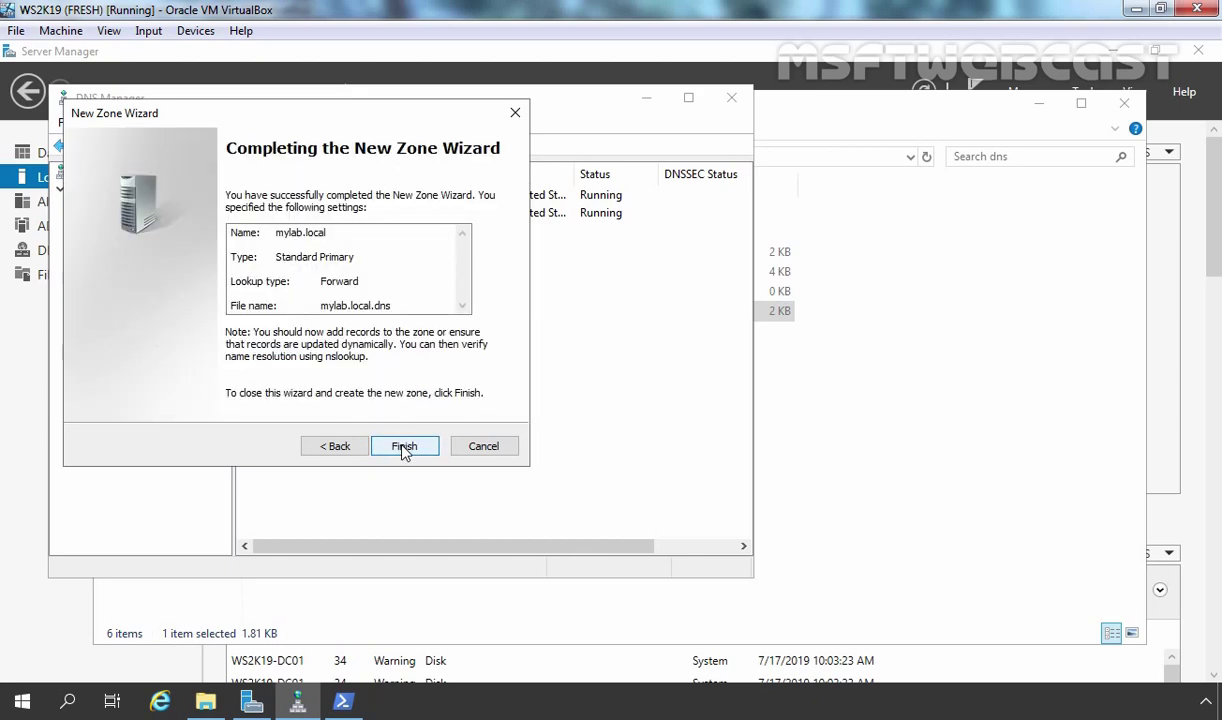
left_click(404, 448)
left_click(152, 257)
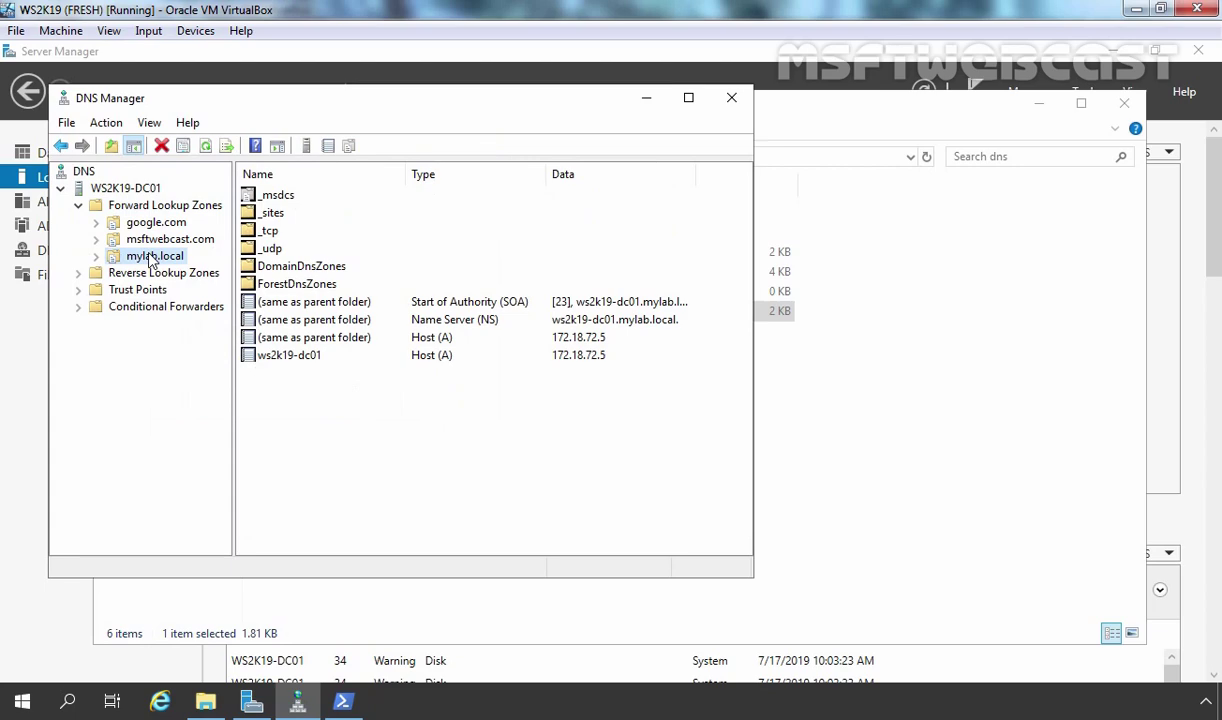
Step: In mylab.local's Properties, change the zone type to Active Directory-integrated
double_click(150, 259)
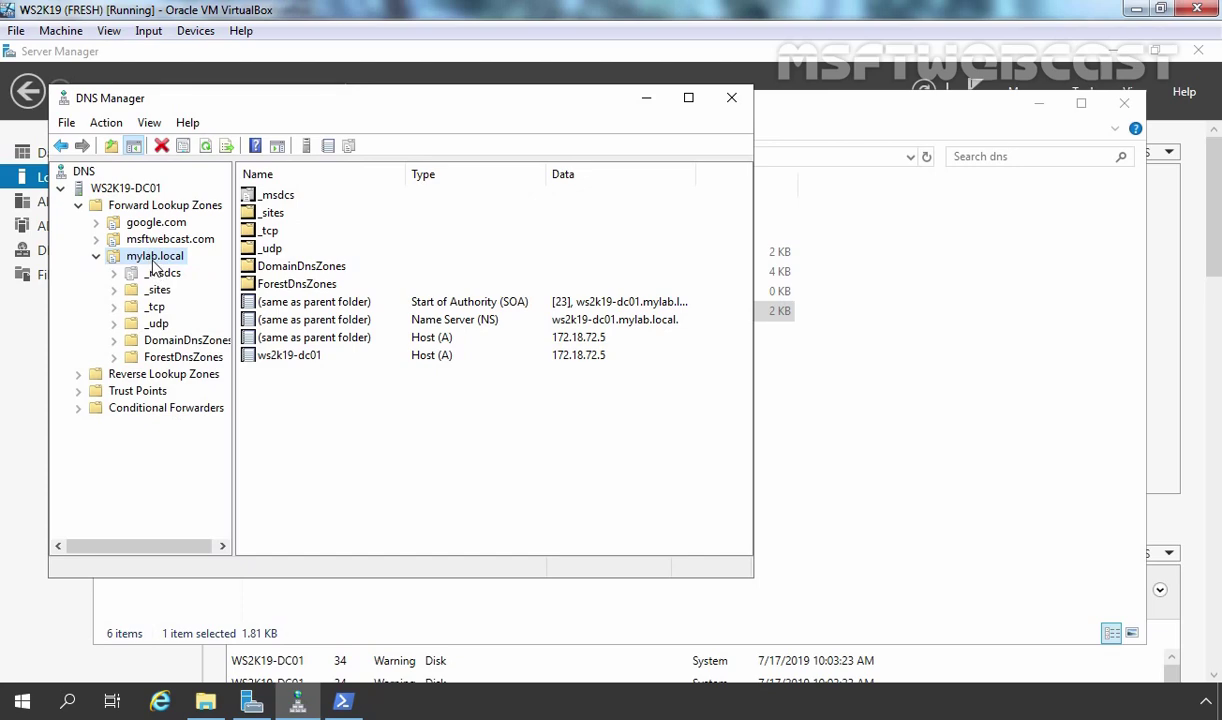
right_click(154, 259)
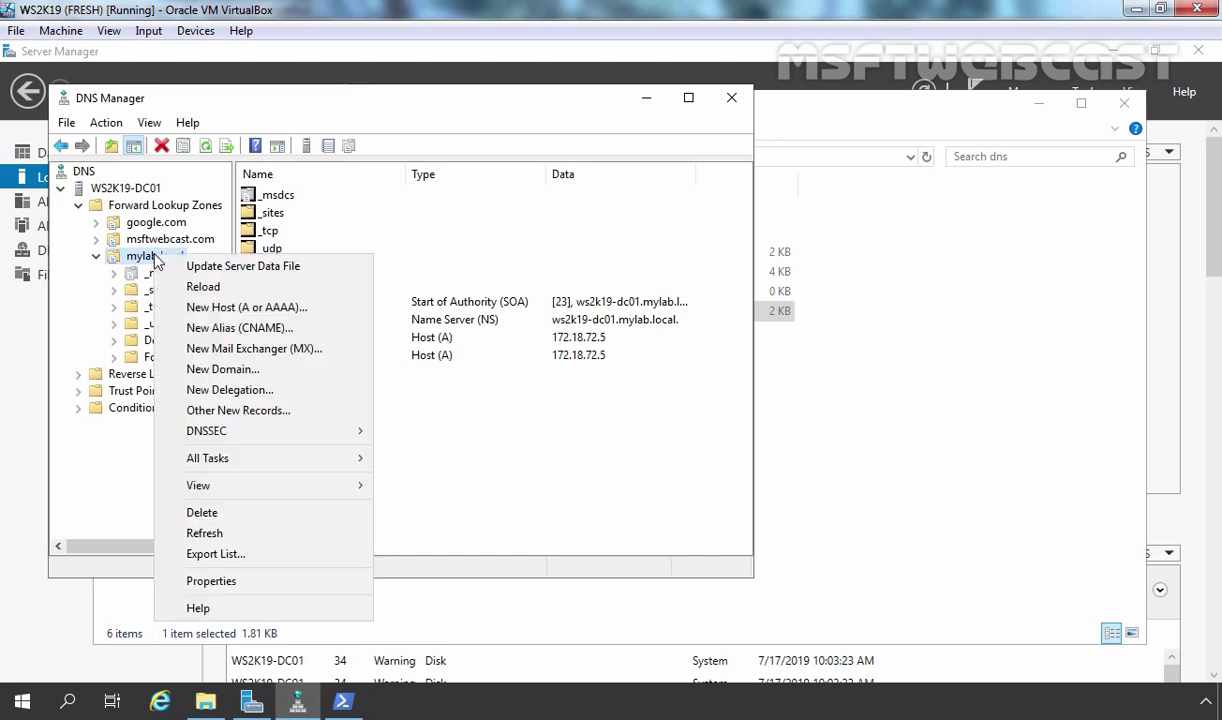
left_click(229, 581)
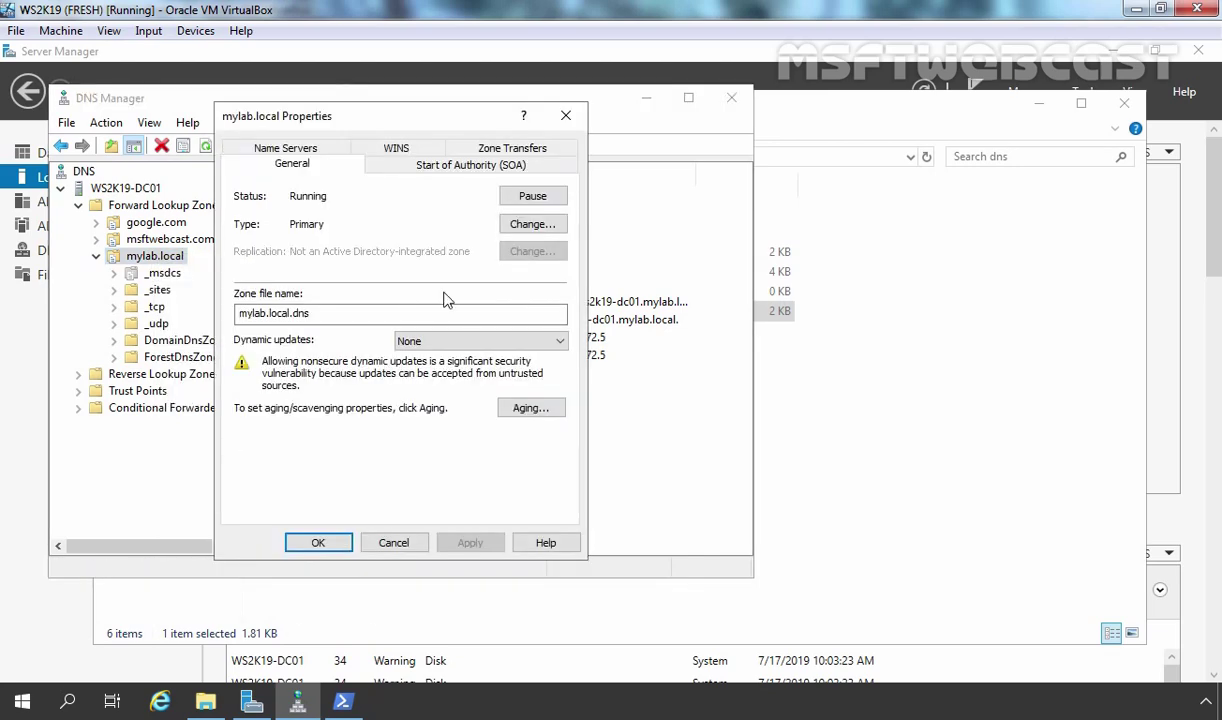
left_click(425, 345)
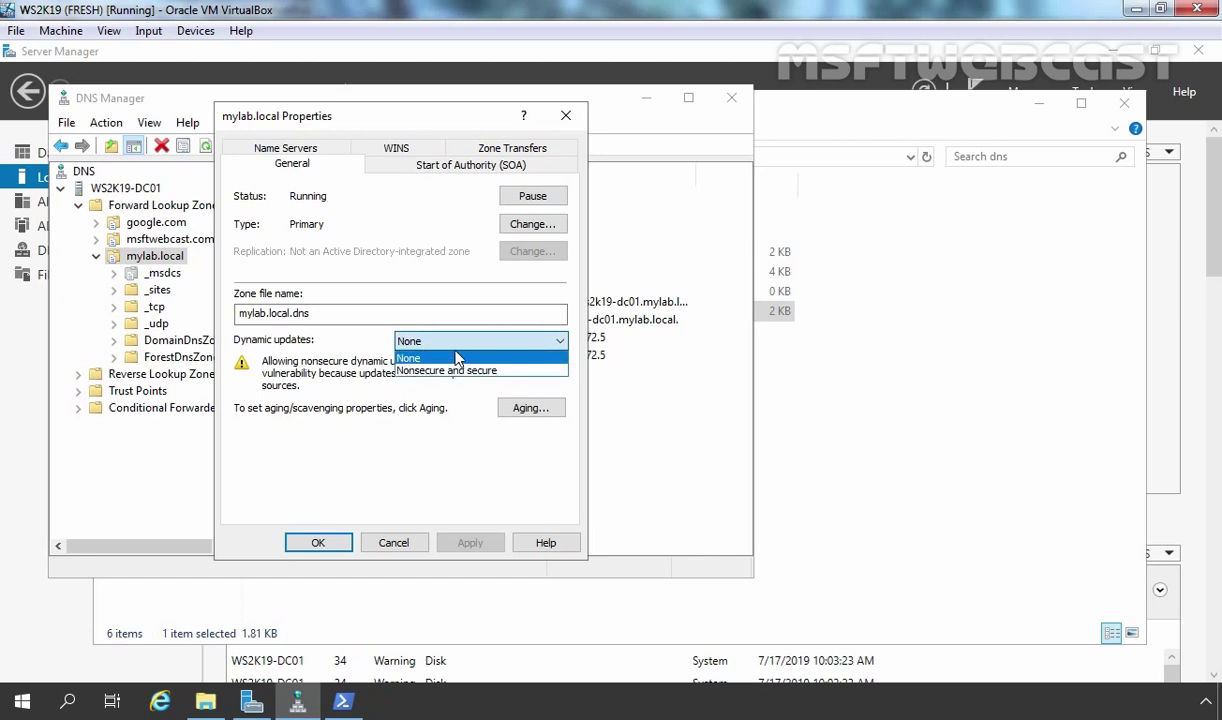
left_click(335, 255)
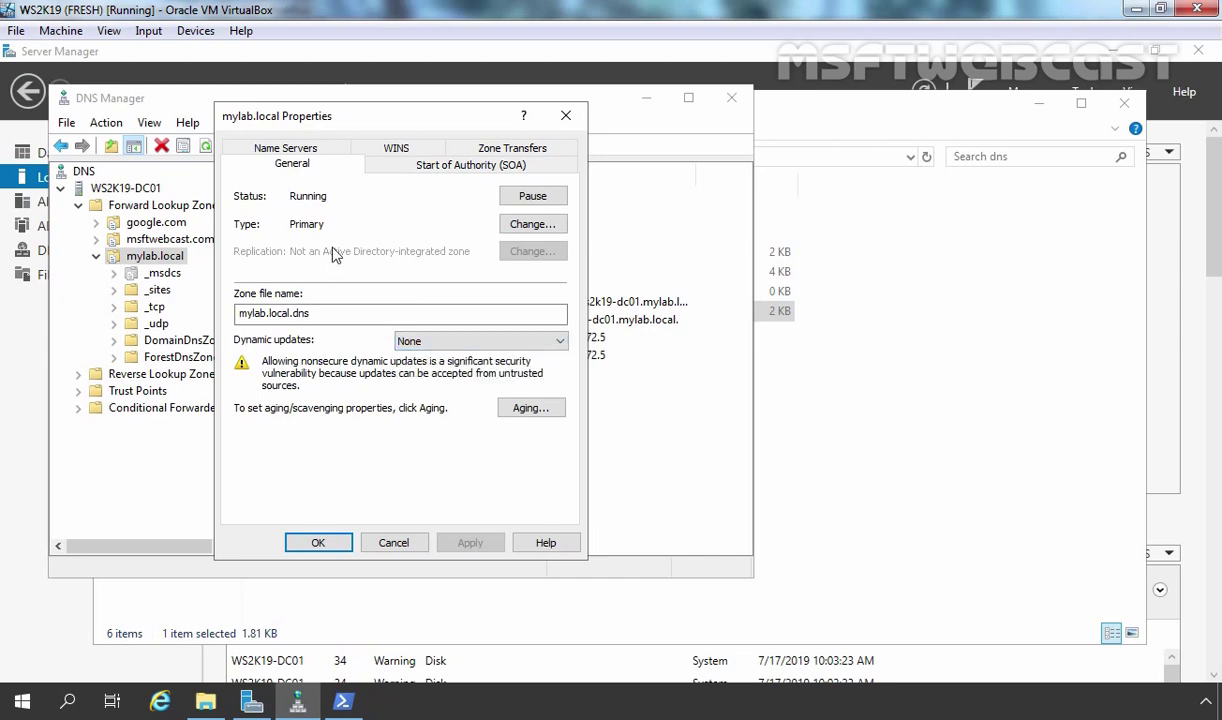
left_click(522, 224)
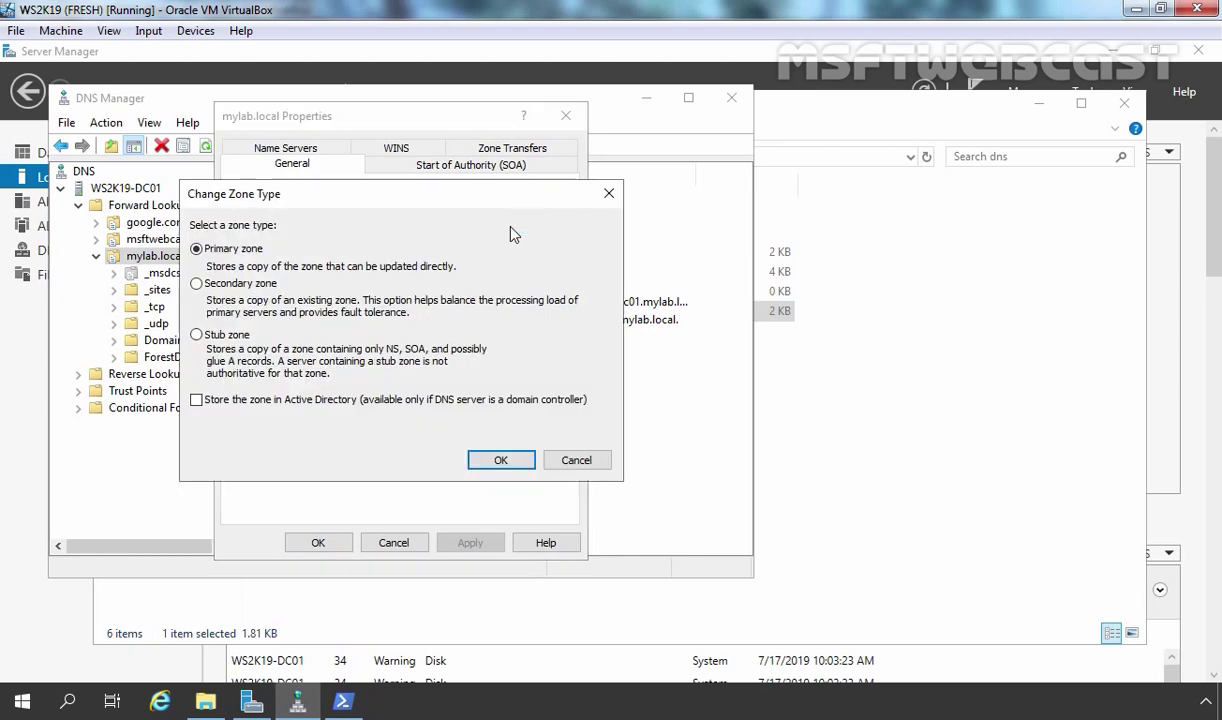
left_click(212, 402)
left_click(499, 458)
left_click(679, 439)
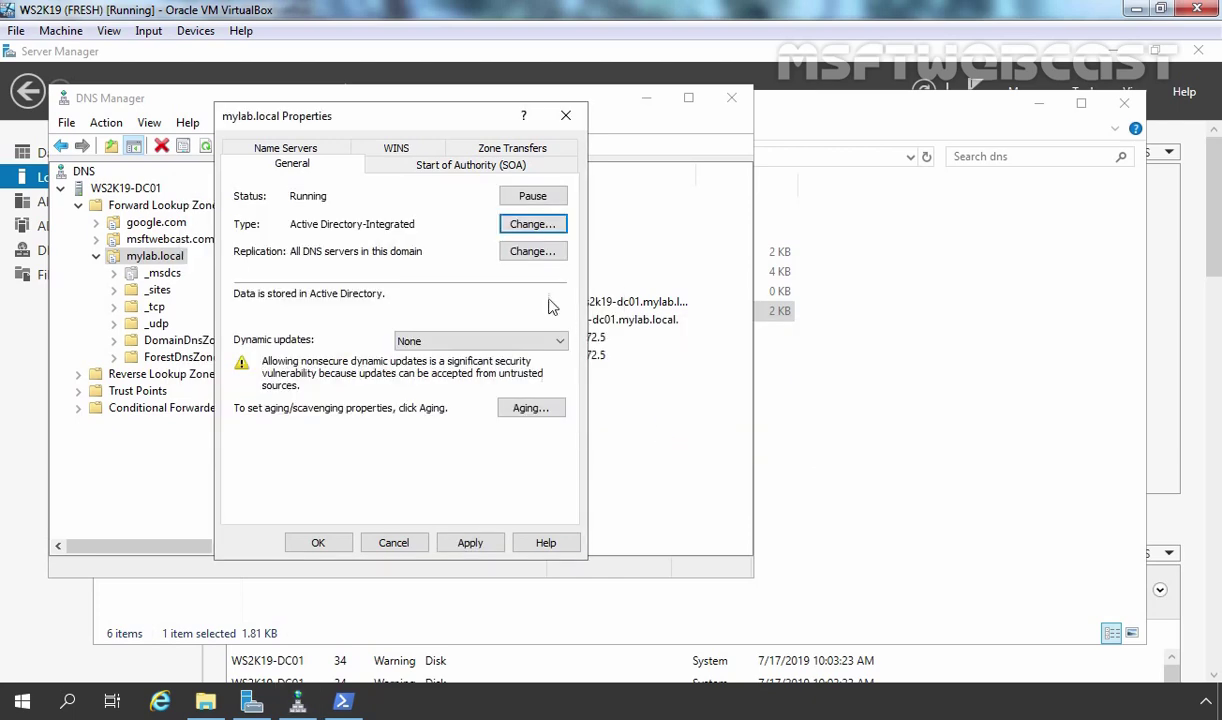
Step: Set mylab.local dynamic updates to Secure only, apply, and show all forward lookup zones
left_click(446, 344)
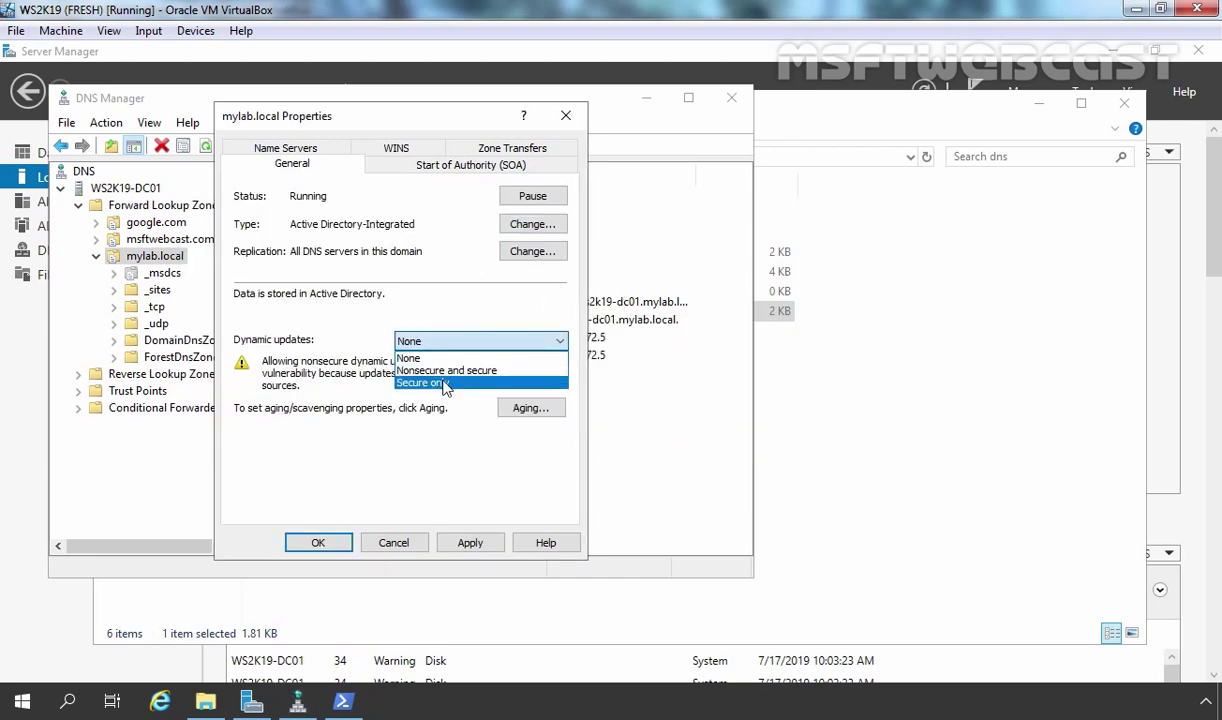
left_click(442, 383)
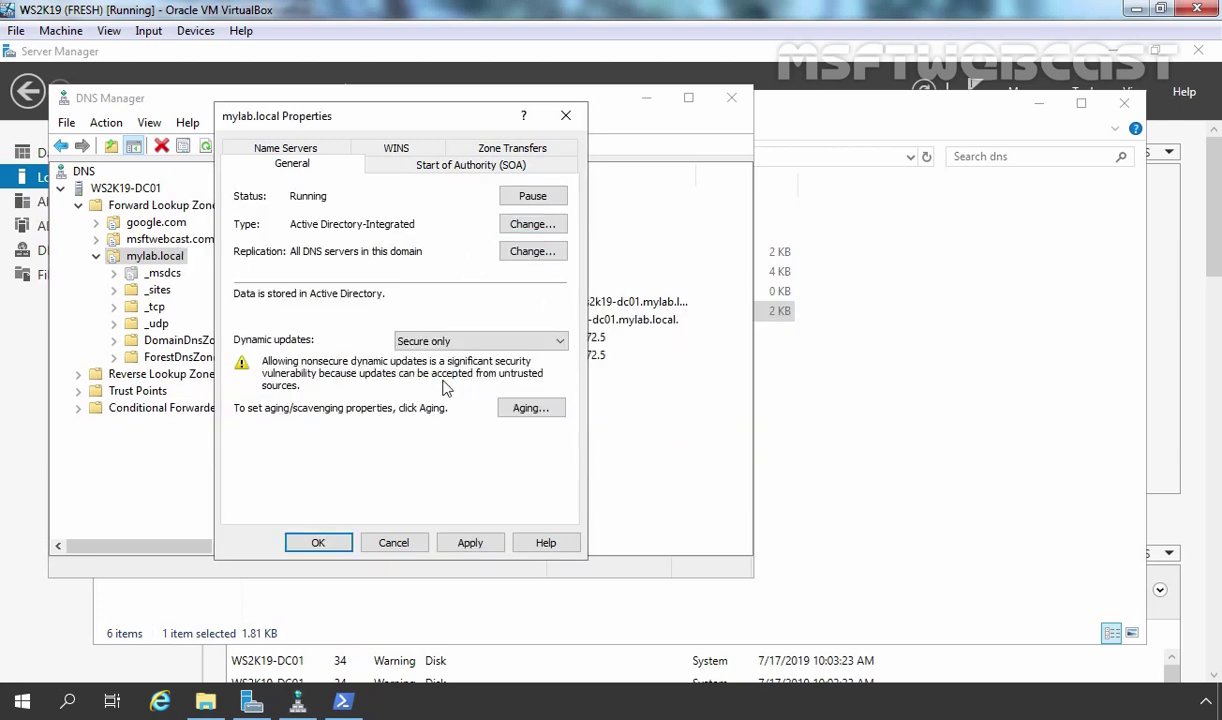
left_click(470, 543)
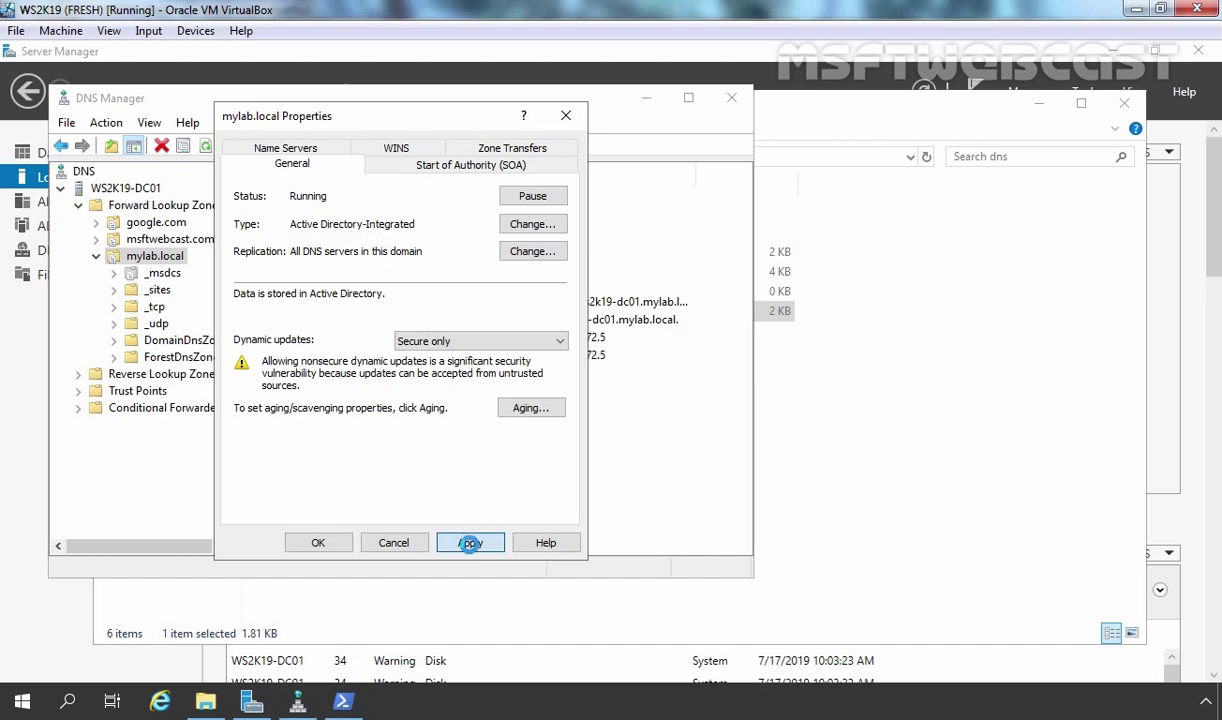
left_click(316, 541)
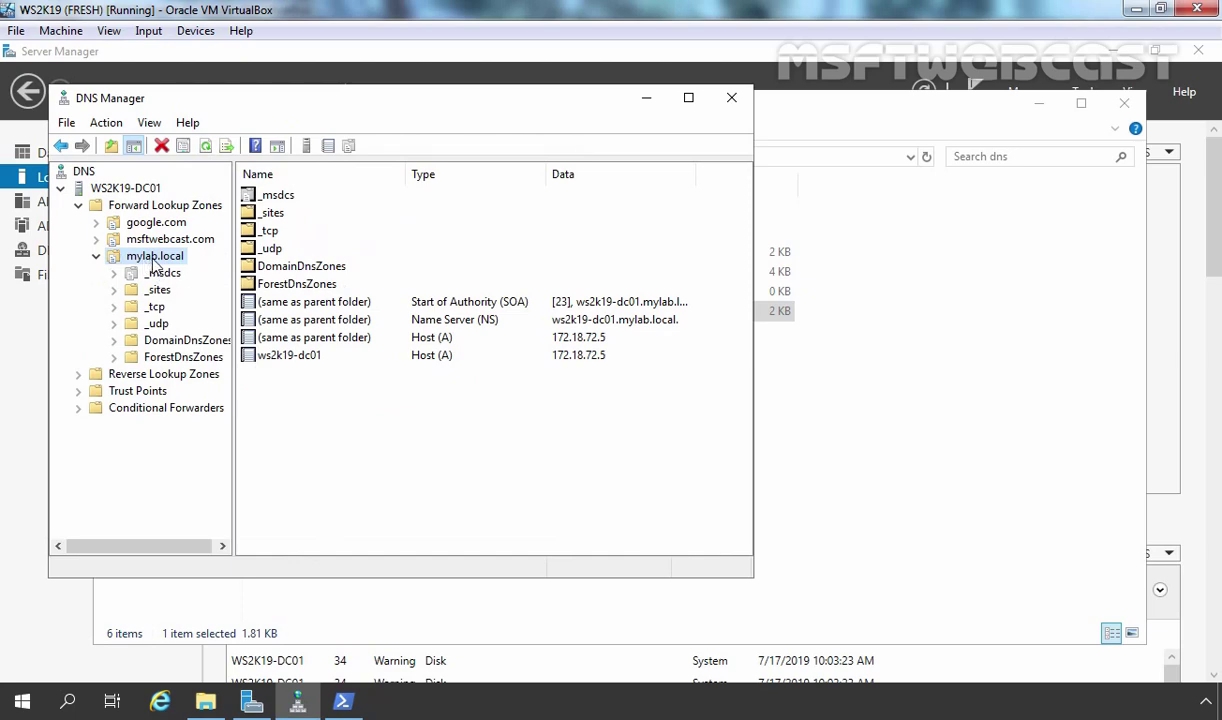
left_click(96, 256)
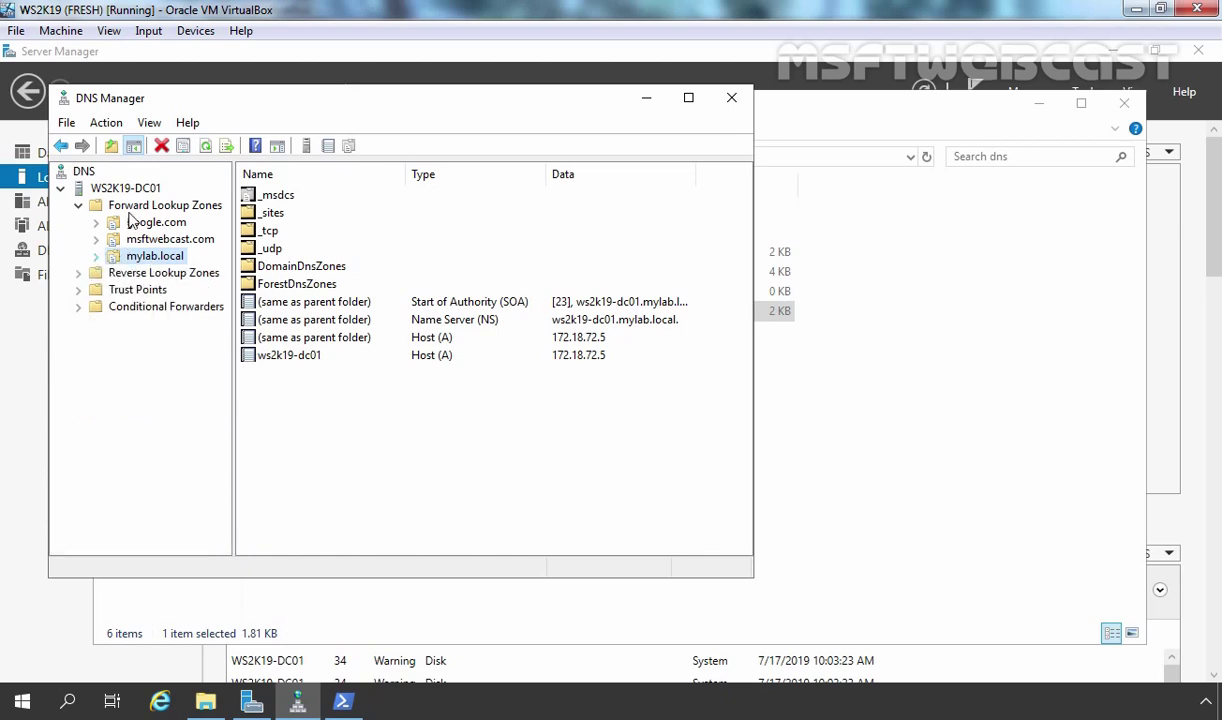
left_click(132, 204)
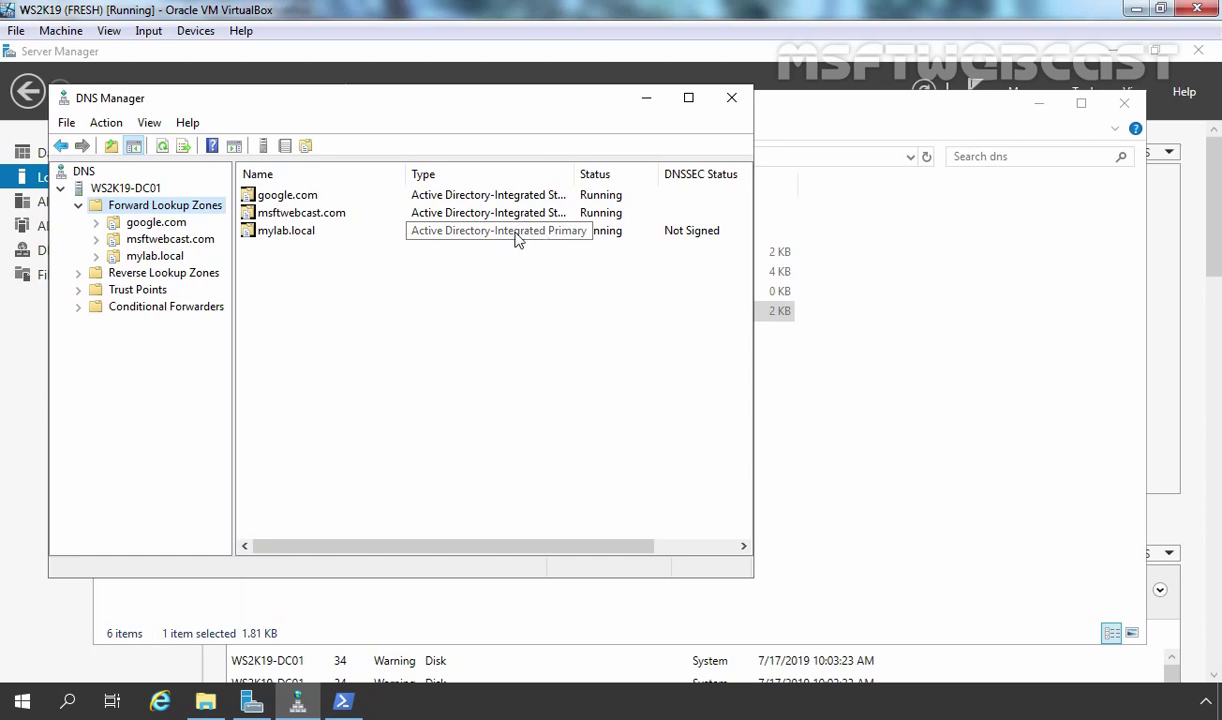
Step: Refresh the dns folder and rename _msdcs.mylab.local.dns.backup to _msdcs.mylab.local.dns
left_click(207, 702)
left_click(428, 404)
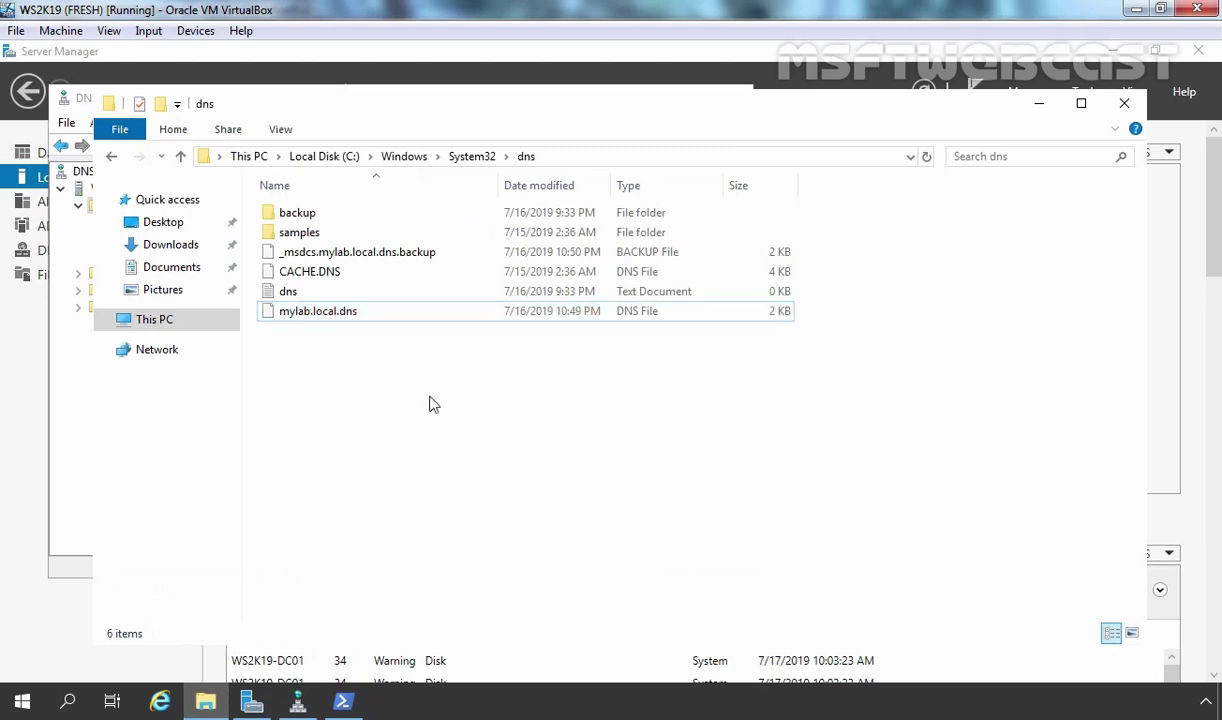
right_click(409, 378)
left_click(470, 470)
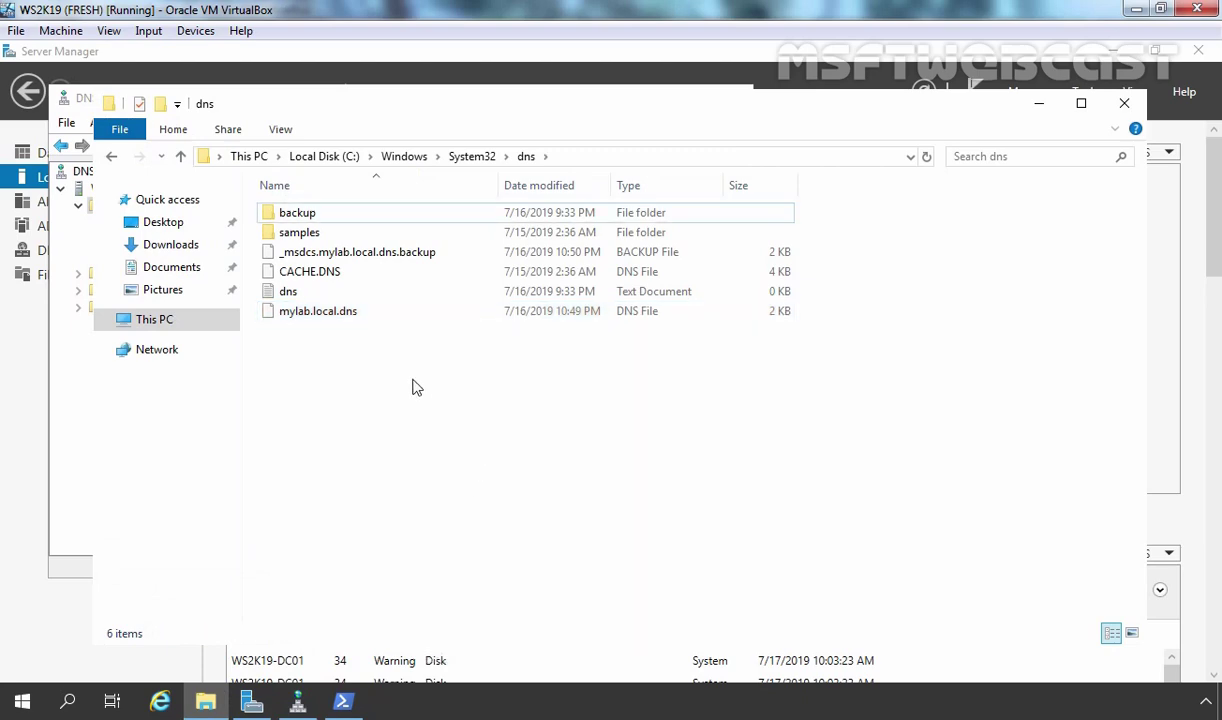
left_click(330, 311)
left_click(340, 252)
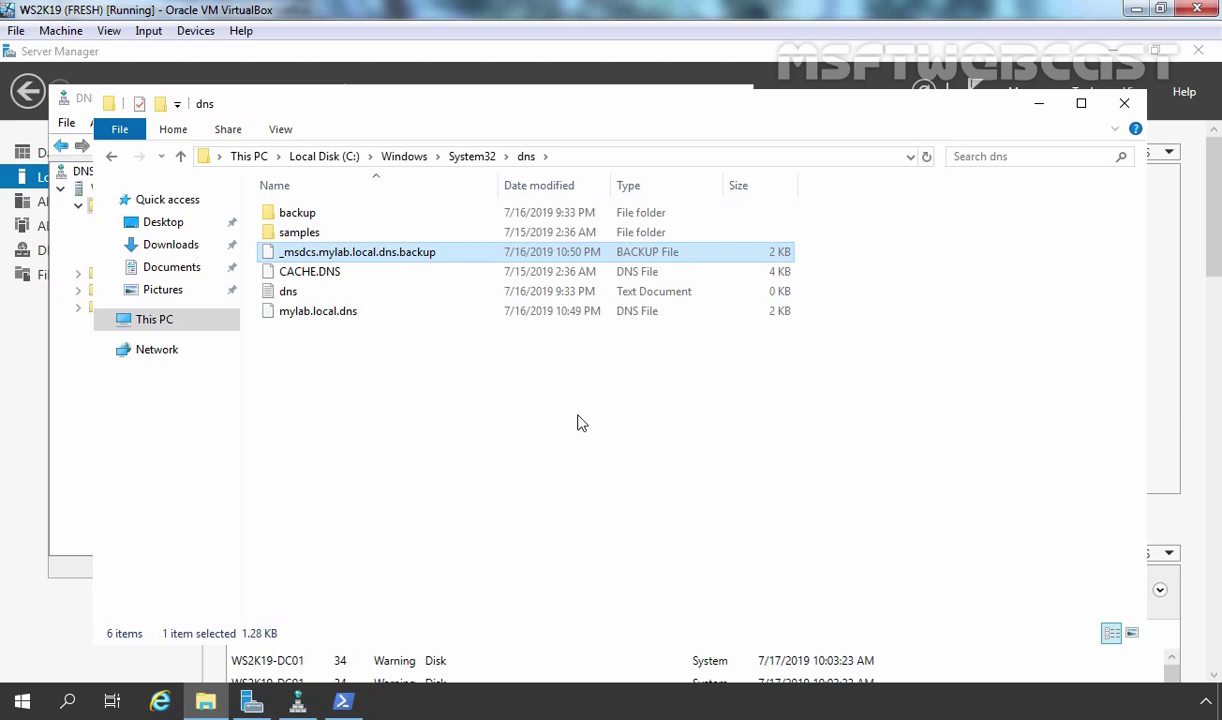
key("F2")
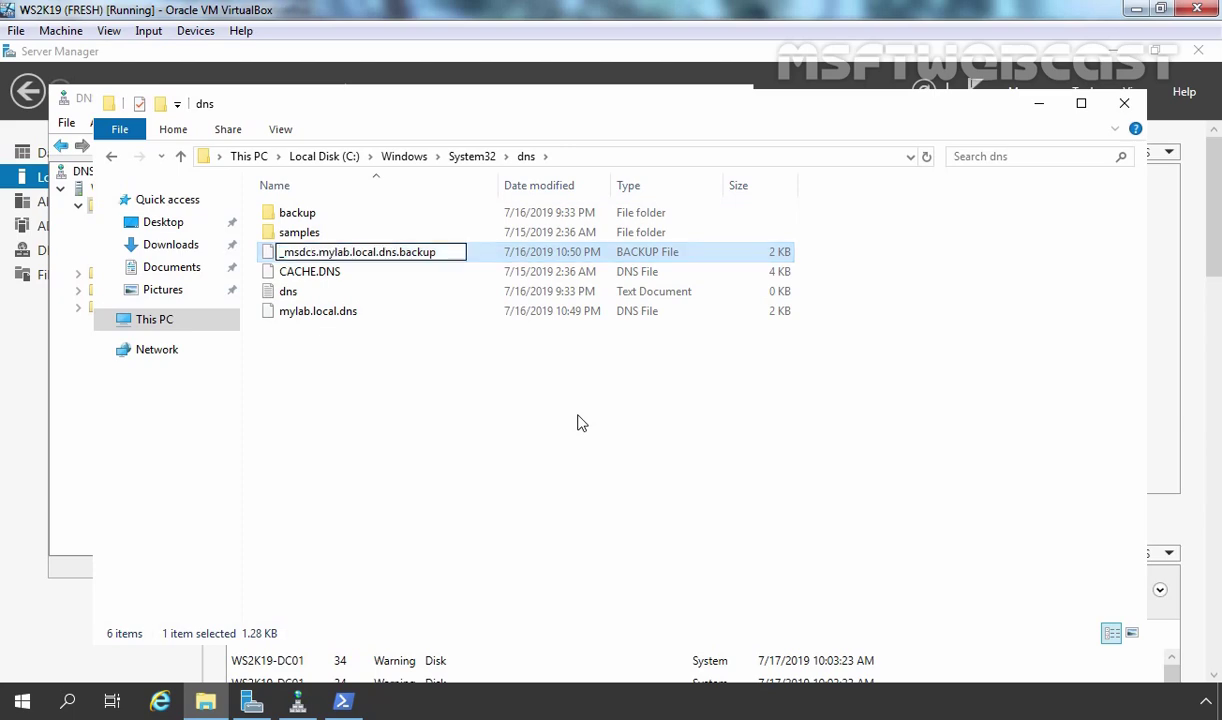
key("BackSpace")
key("BackSpace")
key("BackSpace")
key("BackSpace")
key("BackSpace")
key("BackSpace")
key("BackSpace")
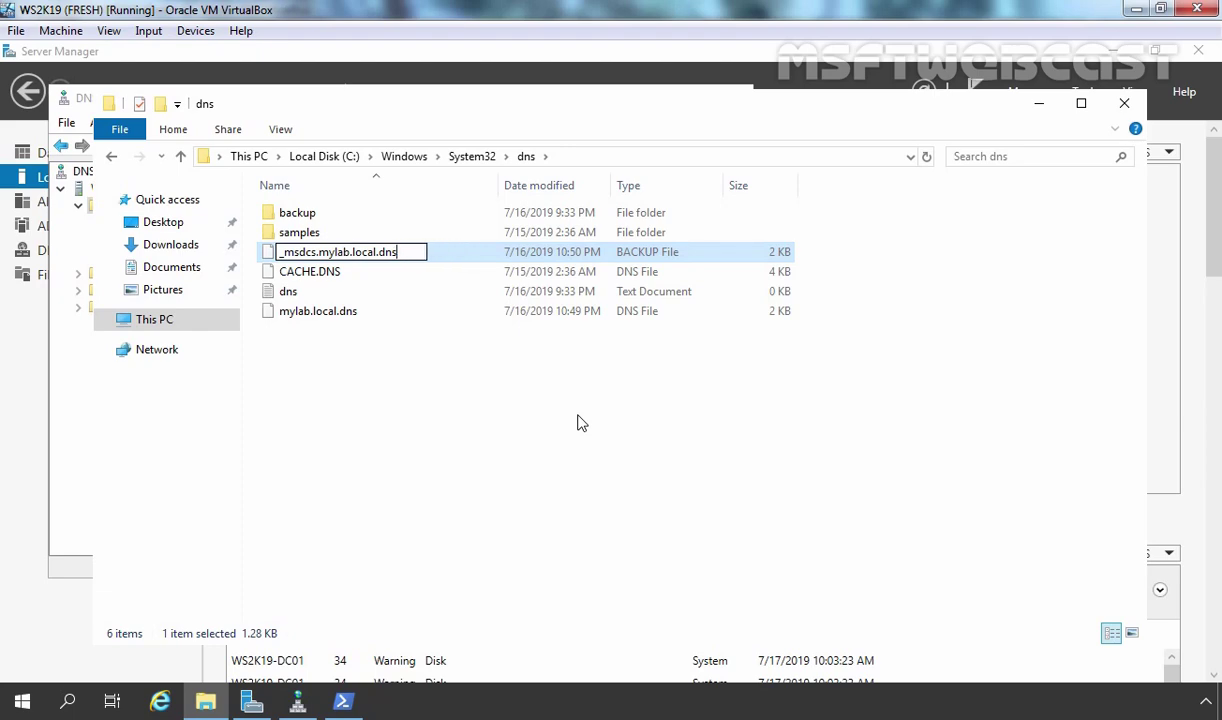
key("Return")
key("Return")
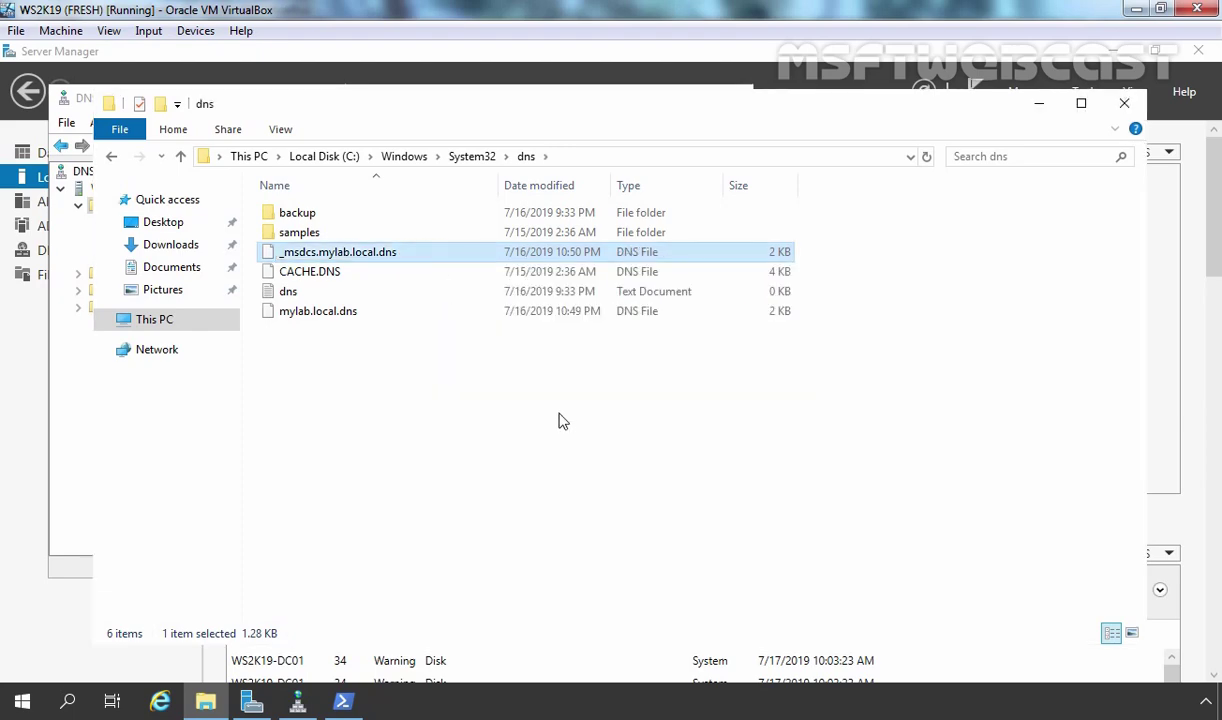
left_click(60, 474)
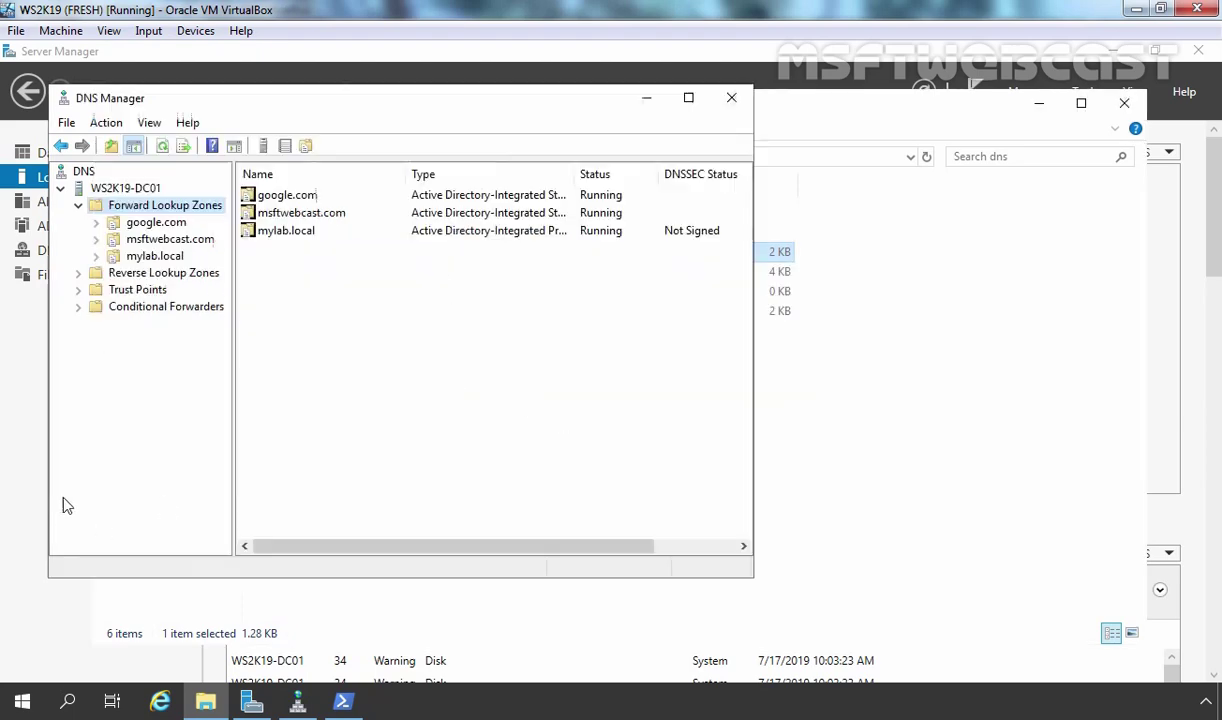
Step: Start a new non-AD forward lookup zone named _msdcs.mylab.local
right_click(160, 204)
left_click(192, 213)
left_click(398, 447)
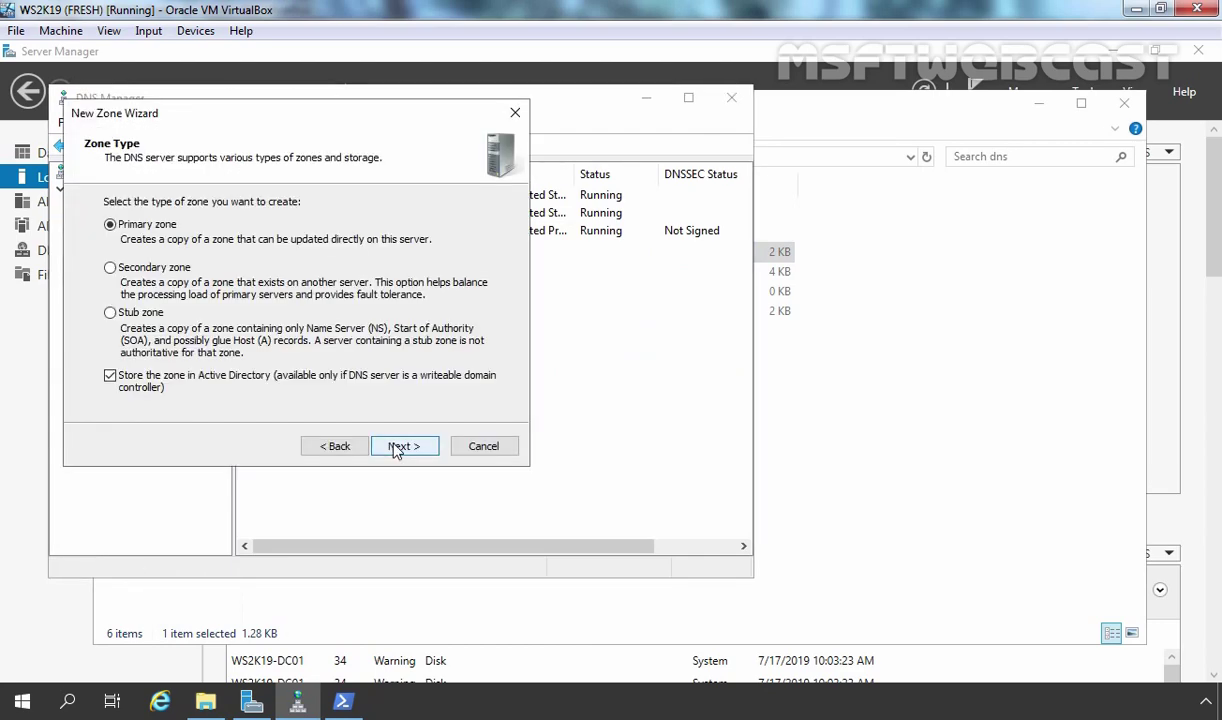
left_click(176, 380)
left_click(398, 446)
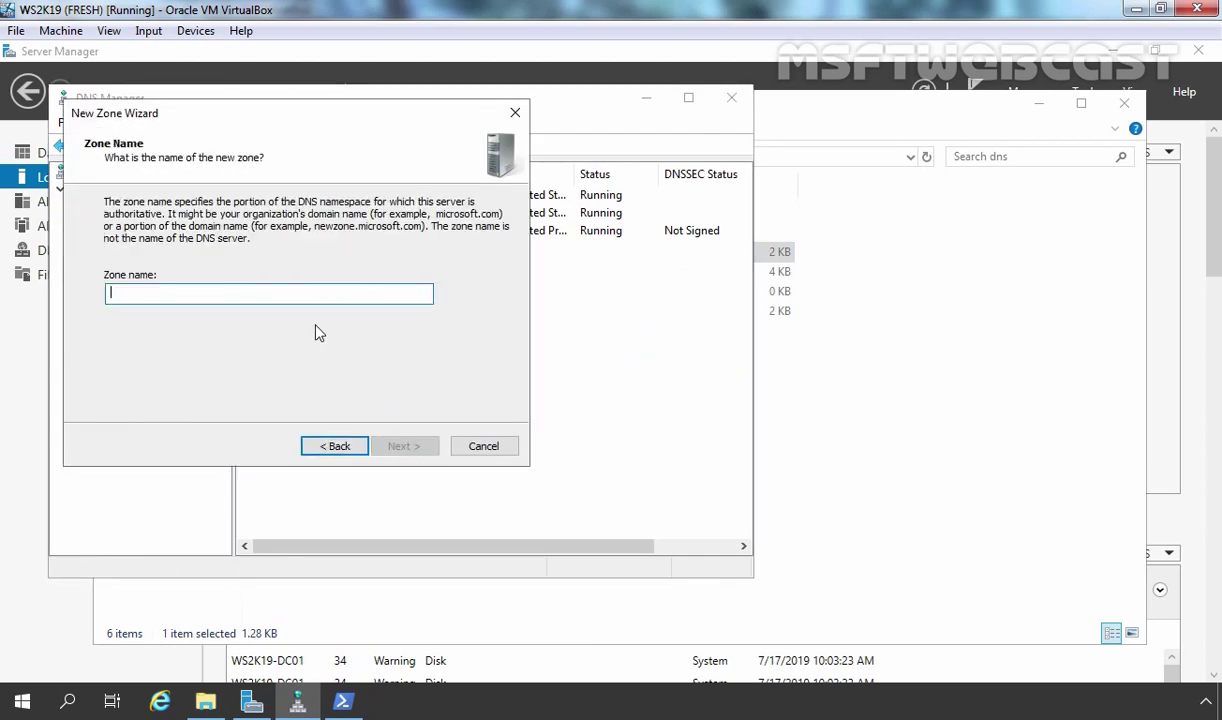
type("_msdcs.mylab.local")
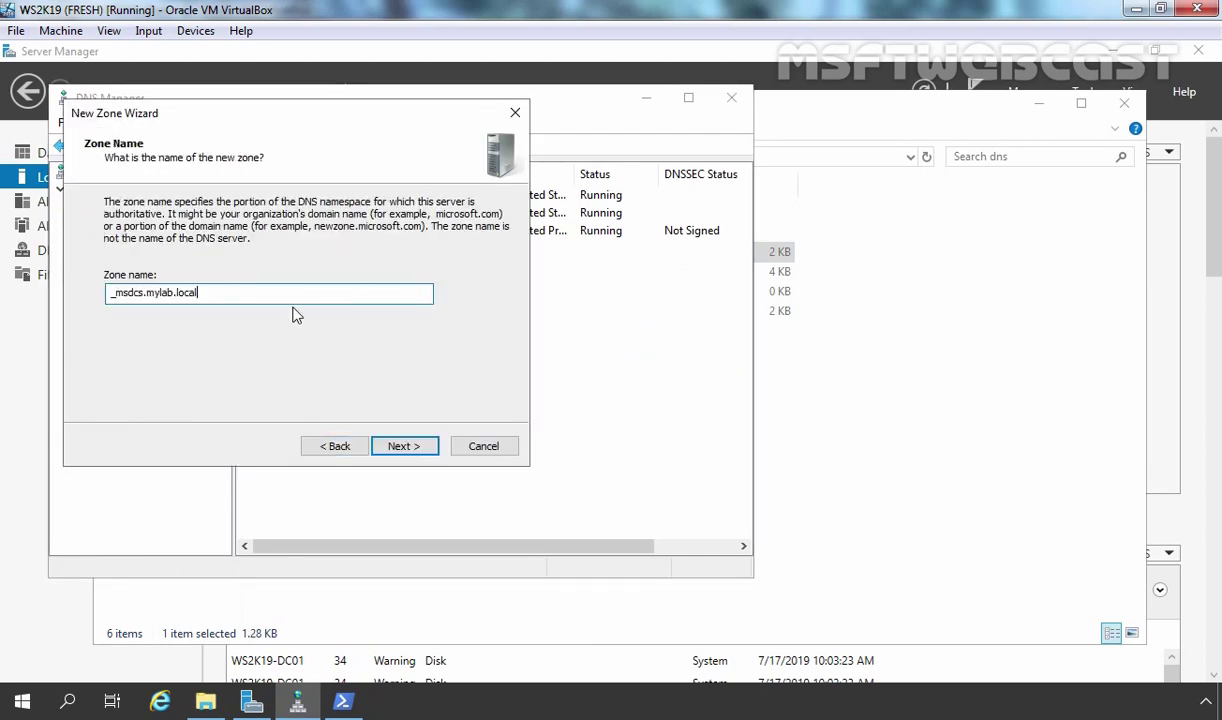
Step: Load the zone from the existing _msdcs.mylab.local.dns file, finish, and view its records
left_click(411, 447)
left_click(111, 292)
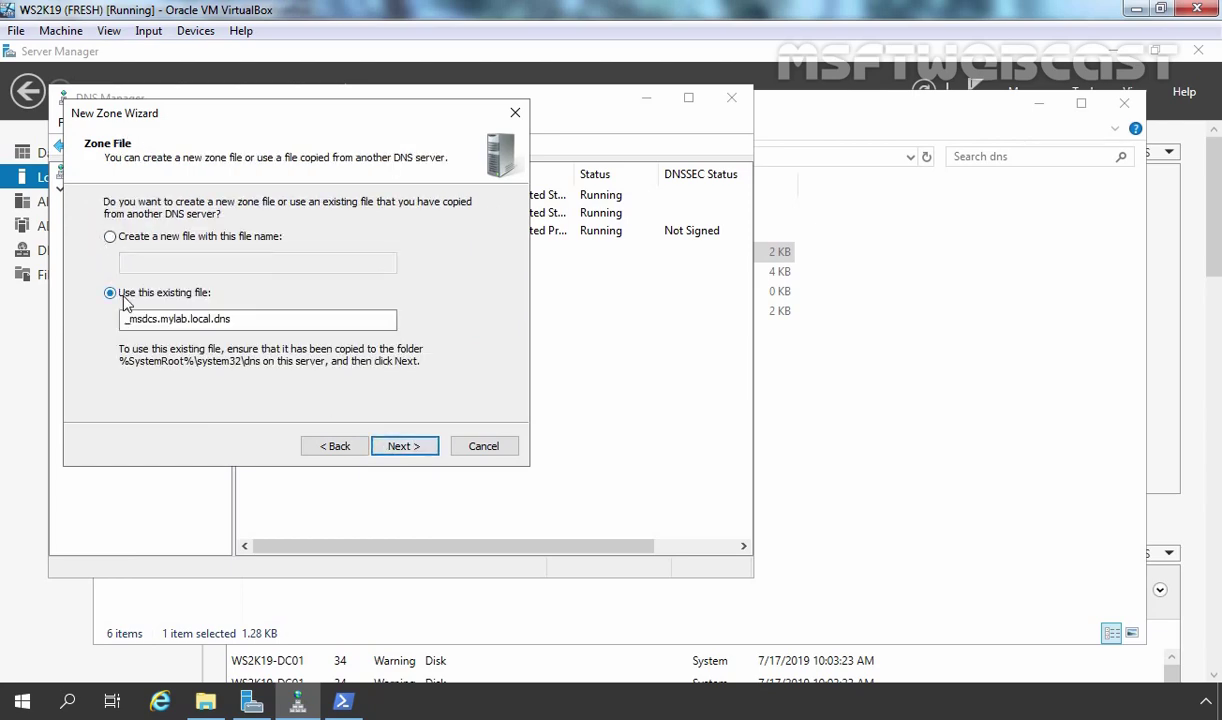
left_click(404, 450)
left_click(401, 447)
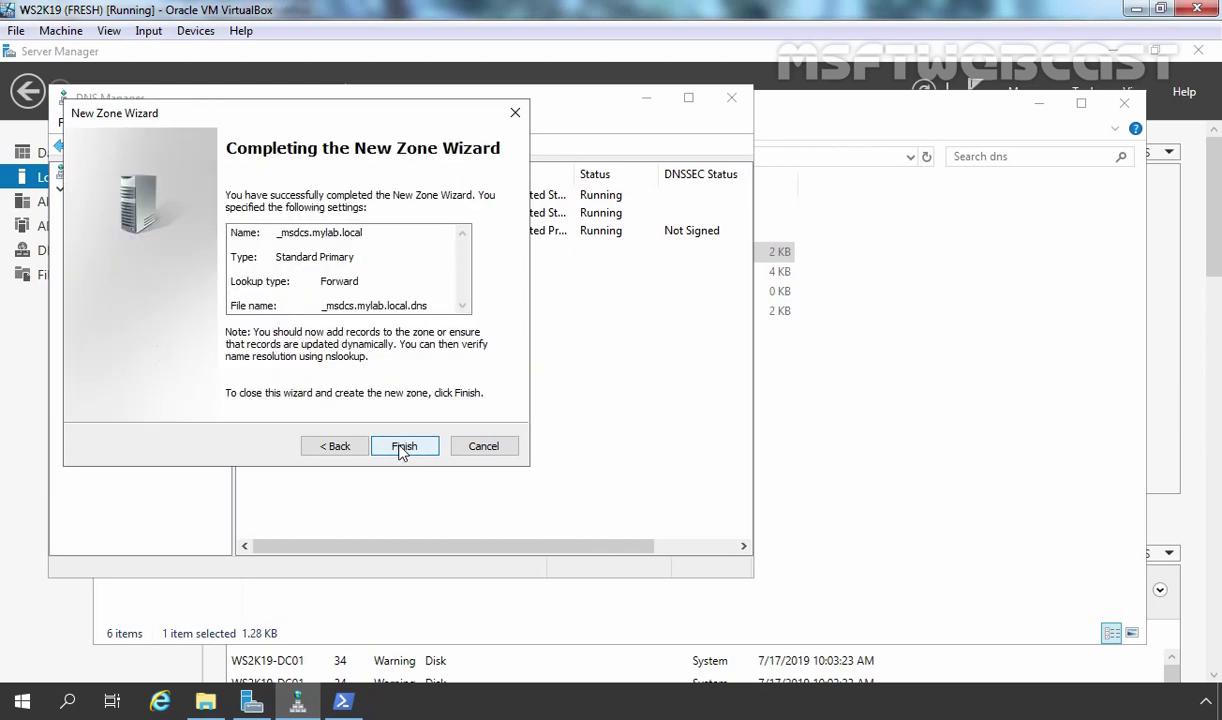
left_click(402, 446)
left_click(160, 274)
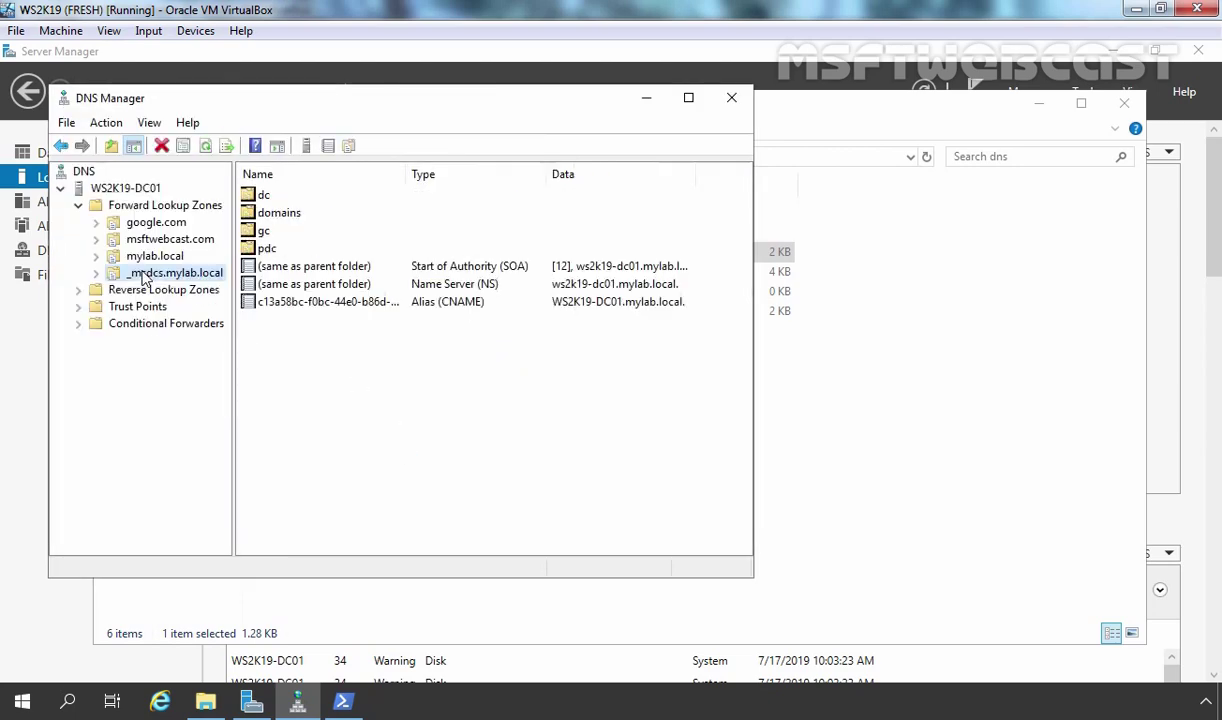
Step: In _msdcs.mylab.local's Properties, change the zone type to Active Directory-integrated
right_click(148, 273)
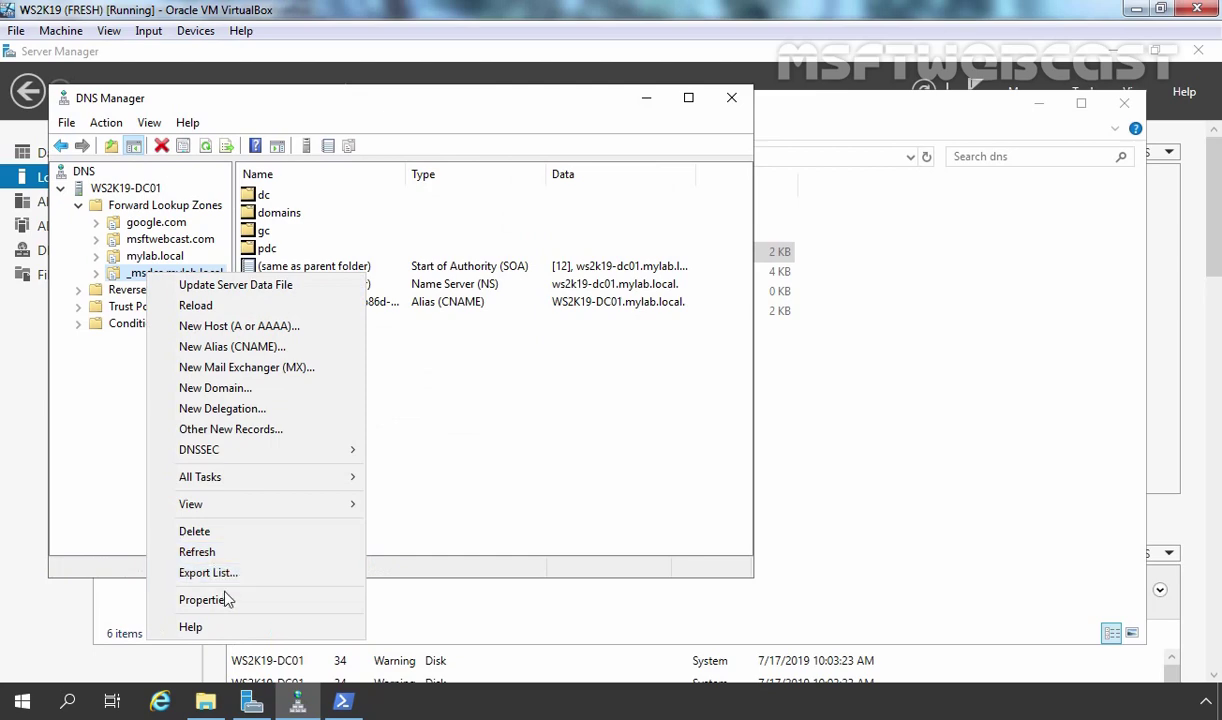
left_click(185, 594)
left_click(362, 211)
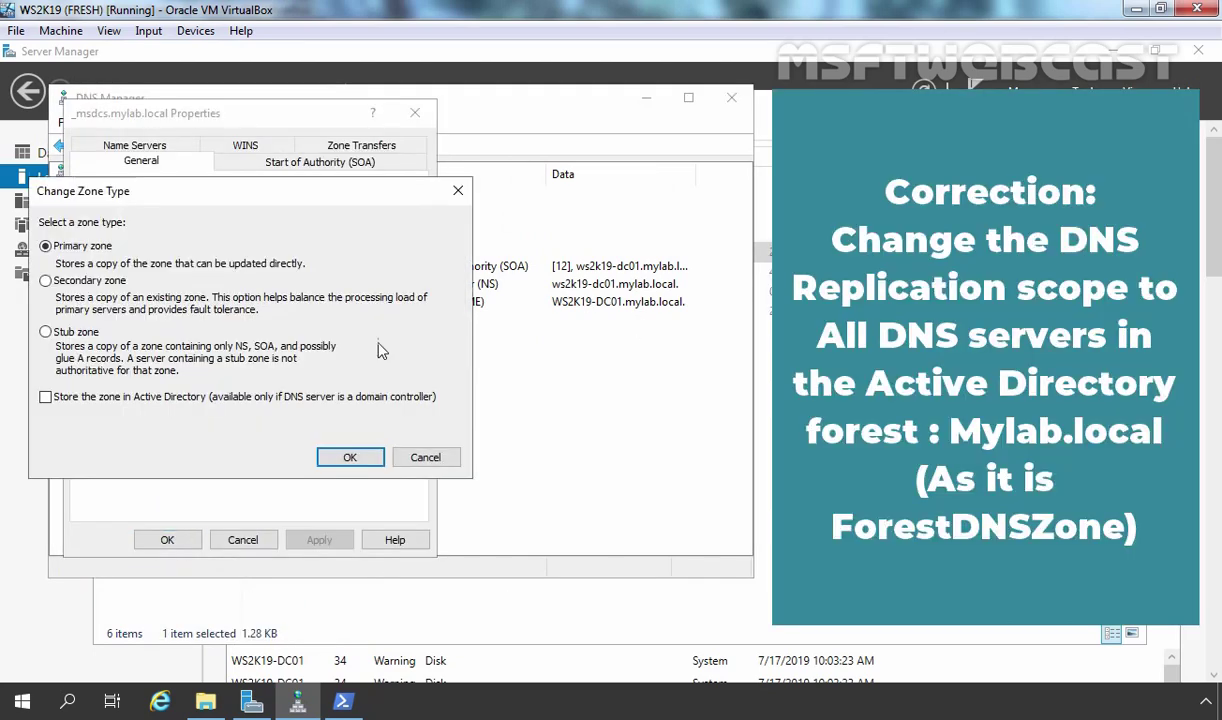
left_click(190, 397)
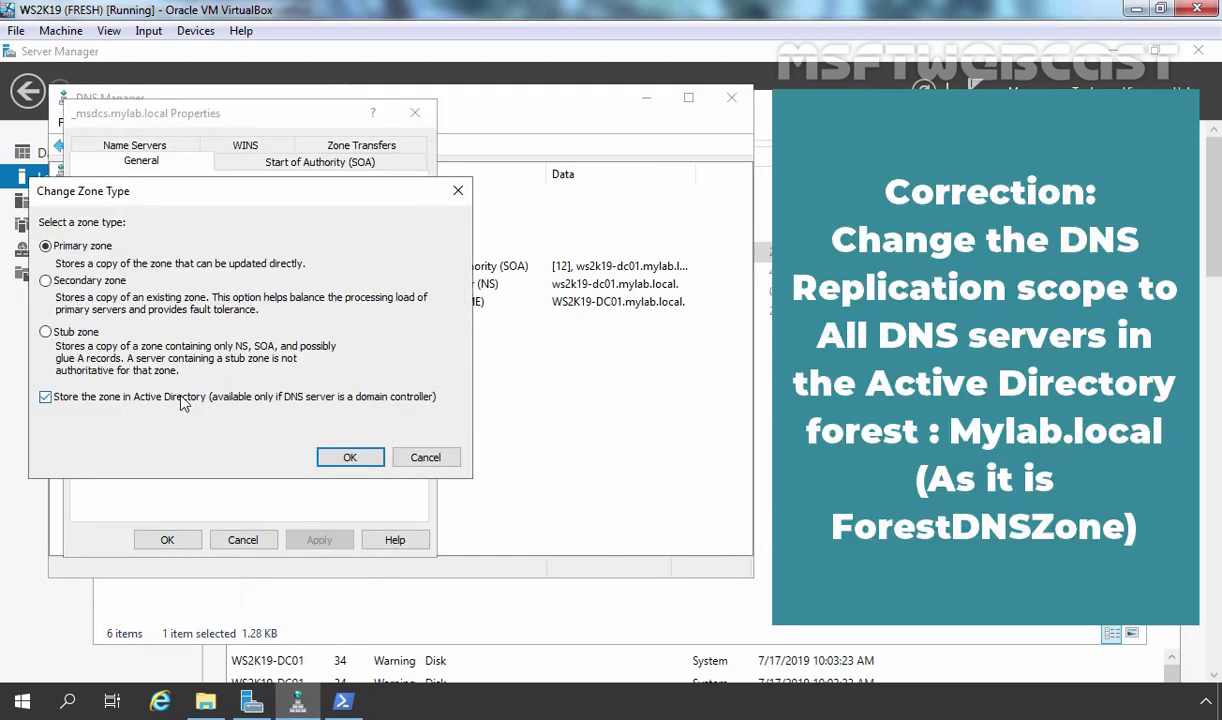
left_click(348, 457)
left_click(680, 440)
Step: Set _msdcs.mylab.local dynamic updates to Secure only, apply, refresh, and view its records
left_click(330, 336)
left_click(318, 380)
left_click(319, 539)
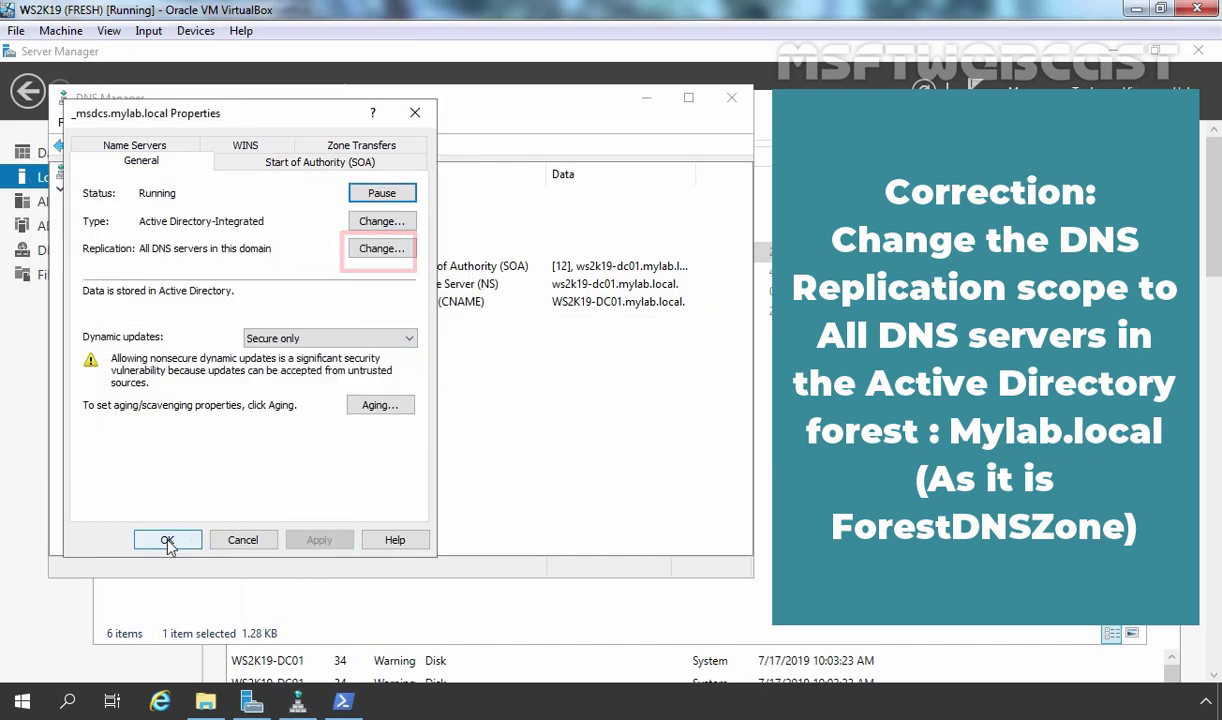
left_click(170, 540)
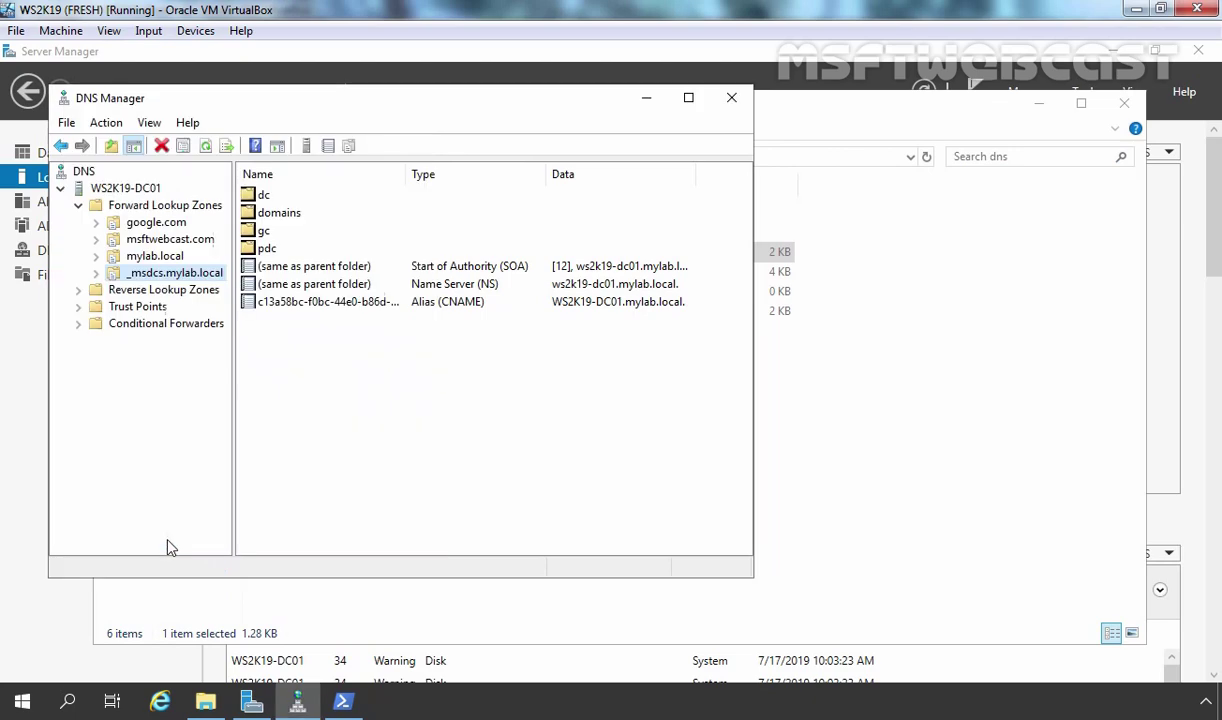
left_click(128, 205)
left_click(164, 147)
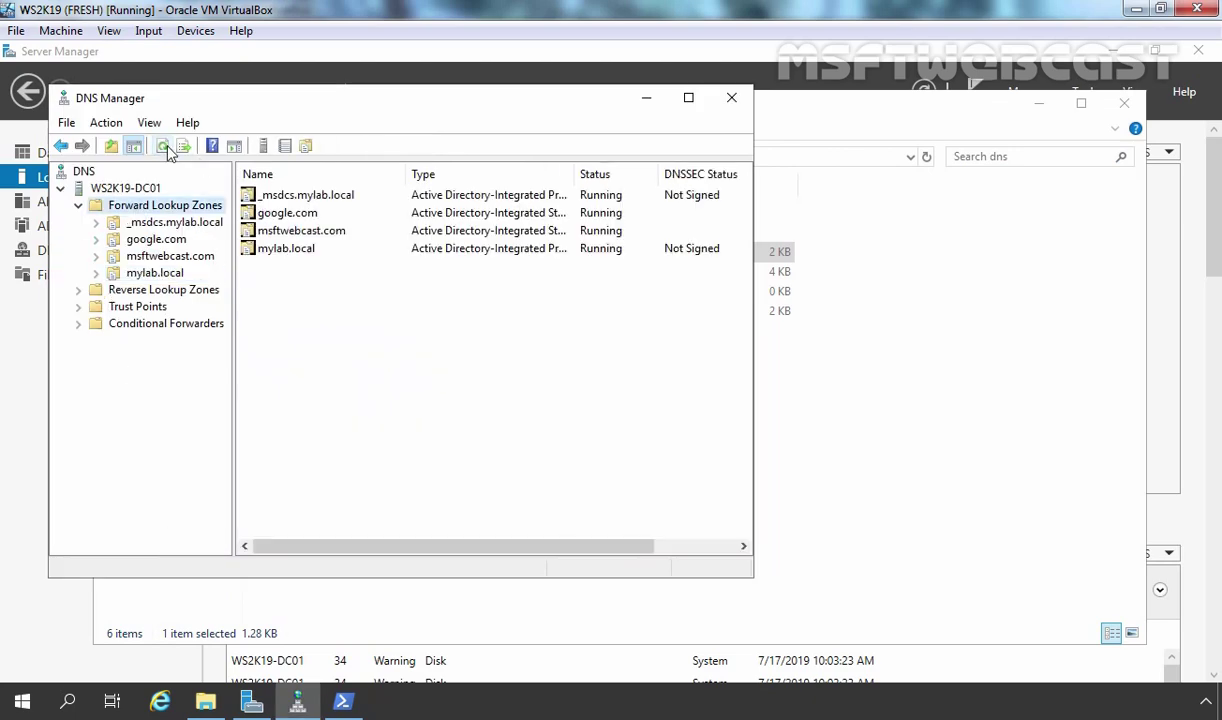
left_click(174, 223)
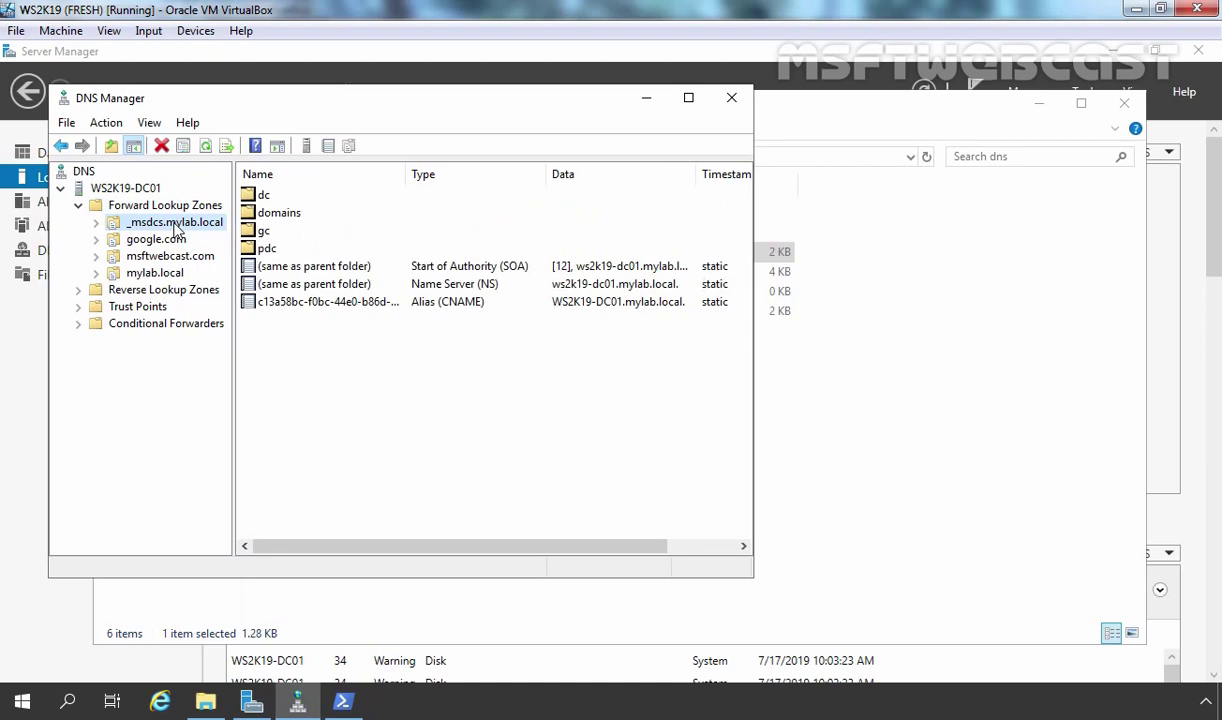